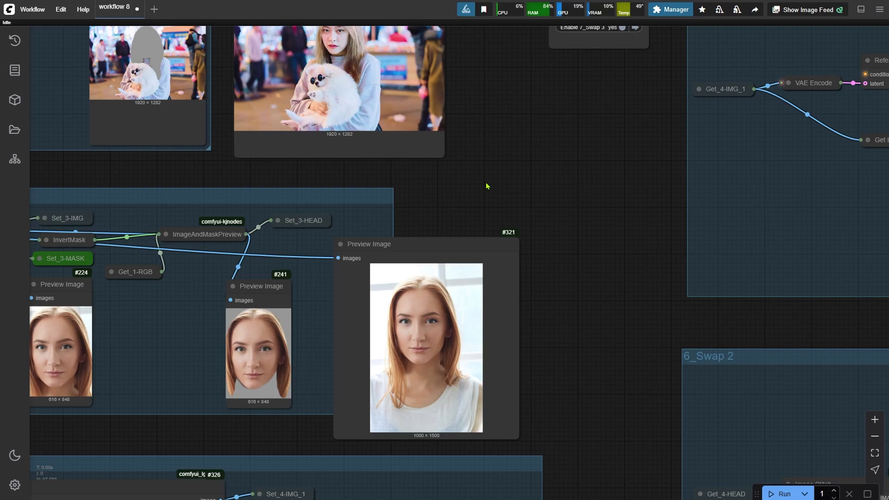
Examine the head source photo, the portrait photo and the Fast Canvas composite of the blonde woman example
scroll(544, 324, "up", 4)
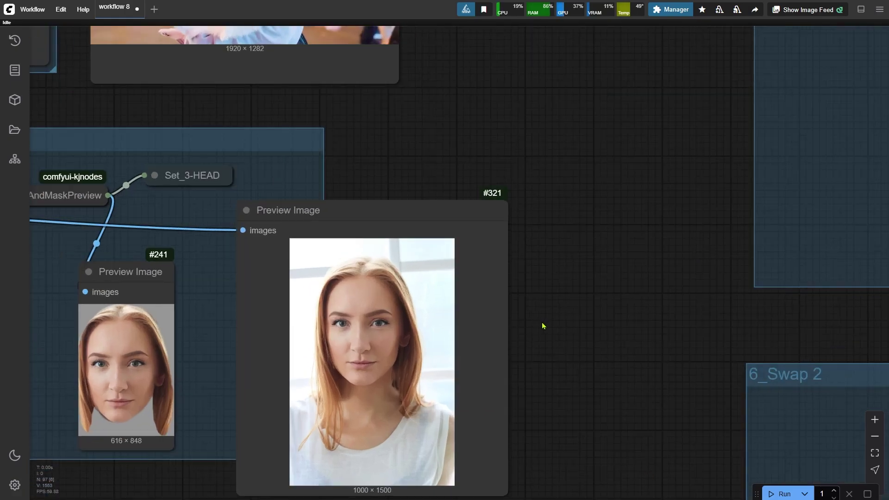
left_click_drag(491, 143, 587, 424)
scroll(558, 446, "up", 5)
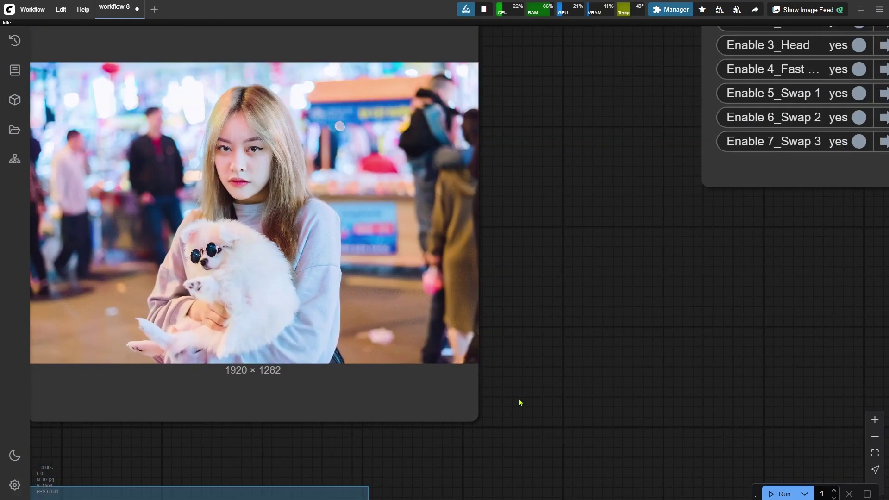
scroll(460, 176, "down", 10)
left_click_drag(575, 301, 803, 64)
scroll(132, 410, "up", 6)
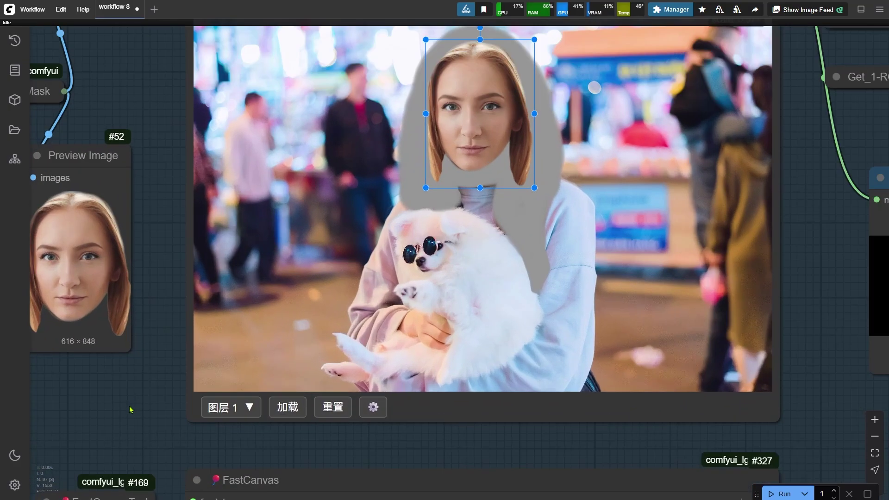
left_click_drag(132, 409, 107, 452)
scroll(107, 459, "down", 8)
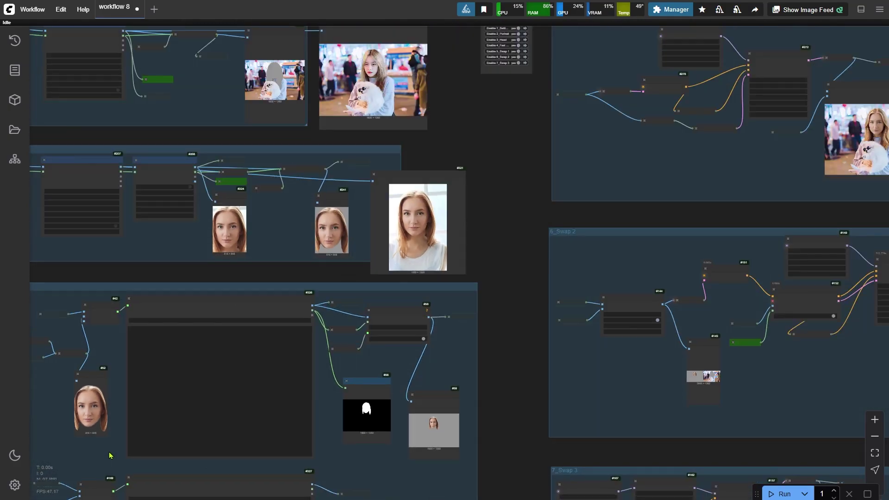
Compare the 5_Swap 1 result with its canvas input in the Image Comparer for the night market portrait
left_click_drag(528, 216, 16, 499)
scroll(450, 486, "up", 7)
left_click_drag(487, 418, 729, 292)
scroll(402, 296, "up", 3)
scroll(402, 300, "up", 8)
left_click_drag(401, 301, 36, 405)
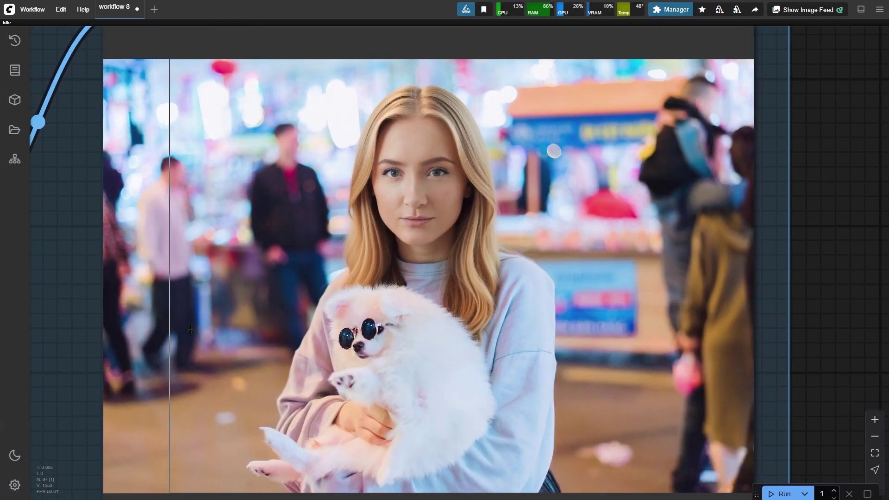
scroll(167, 241, "down", 10)
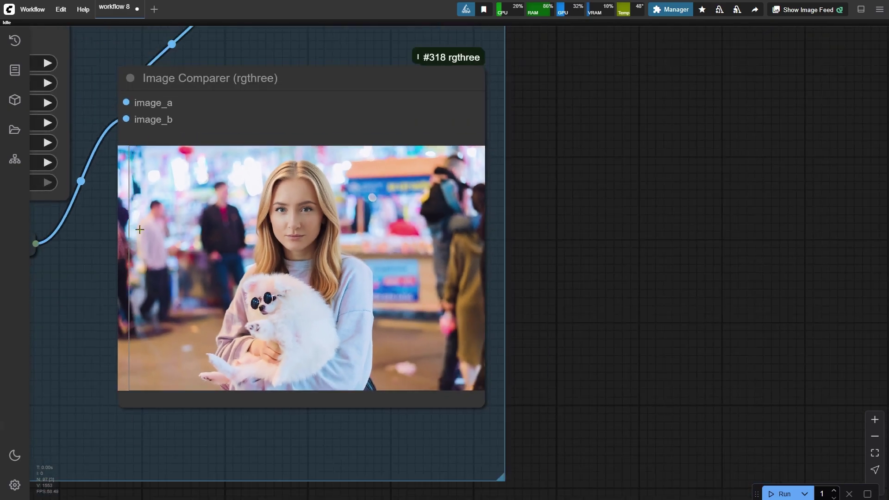
Compare the 6_Swap 2 result with its gray-masked canvas input in the Image Comparer for the night market portrait
left_click_drag(494, 346, 381, 46)
scroll(318, 260, "up", 9)
left_click_drag(289, 273, 46, 309)
scroll(284, 275, "up", 2)
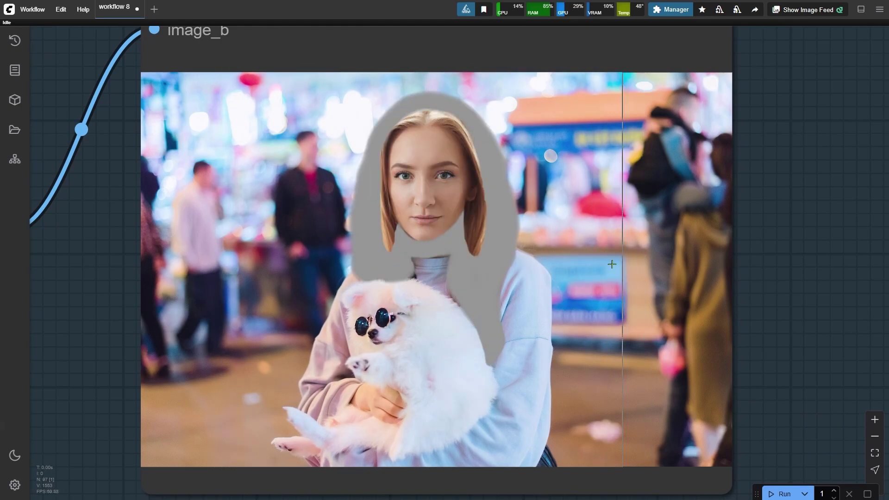
scroll(212, 186, "down", 8)
Examine the 7_Swap 3 result for the night market portrait at close range
left_click_drag(199, 402, 539, 120)
left_click_drag(505, 323, 733, 123)
scroll(306, 328, "up", 3)
scroll(308, 331, "up", 3)
left_click_drag(307, 324, 4, 297)
scroll(55, 279, "down", 2)
left_click_drag(60, 273, 17, 291)
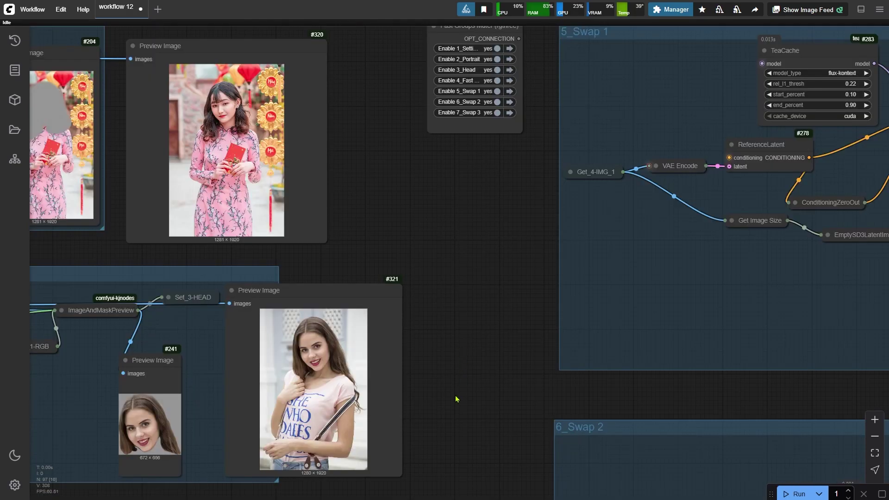
Examine the head source photo, the pink dress portrait and their Fast Canvas composite in workflow 12
scroll(456, 399, "up", 8)
left_click_drag(436, 393, 590, 302)
scroll(562, 342, "down", 3)
scroll(512, 118, "down", 1)
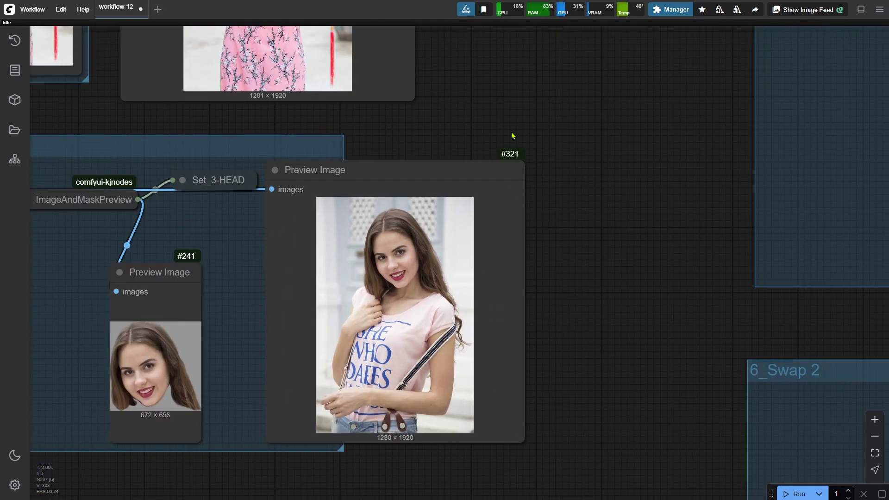
left_click_drag(512, 118, 464, 337)
scroll(415, 293, "up", 2)
left_click_drag(415, 293, 394, 150)
scroll(395, 125, "down", 9)
left_click_drag(601, 239, 613, 194)
left_click_drag(504, 289, 668, 58)
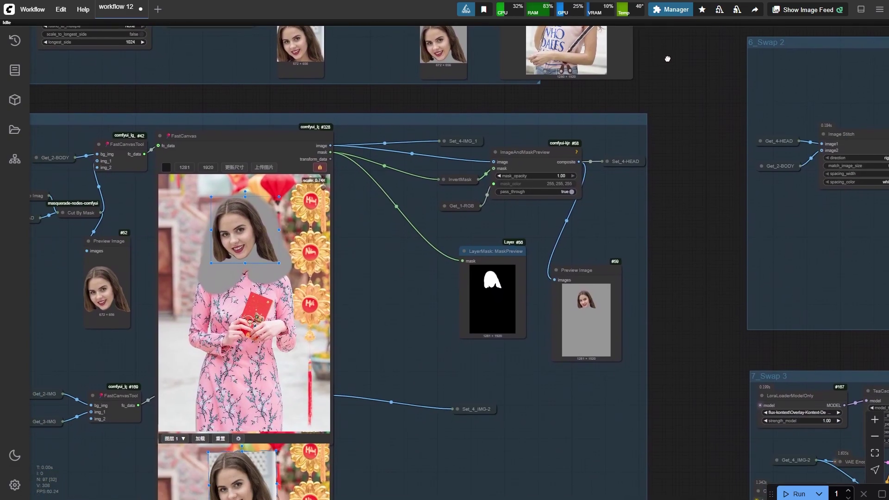
scroll(370, 309, "up", 6)
left_click_drag(367, 307, 283, 363)
scroll(260, 390, "down", 9)
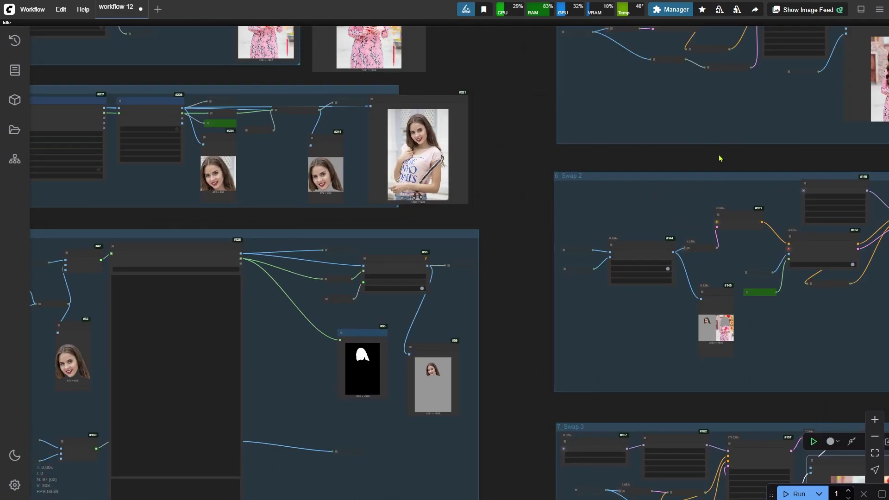
Examine the 5_Swap 1 result of the pink dress portrait in its Image Comparer
left_click_drag(719, 158, 159, 369)
scroll(340, 348, "up", 15)
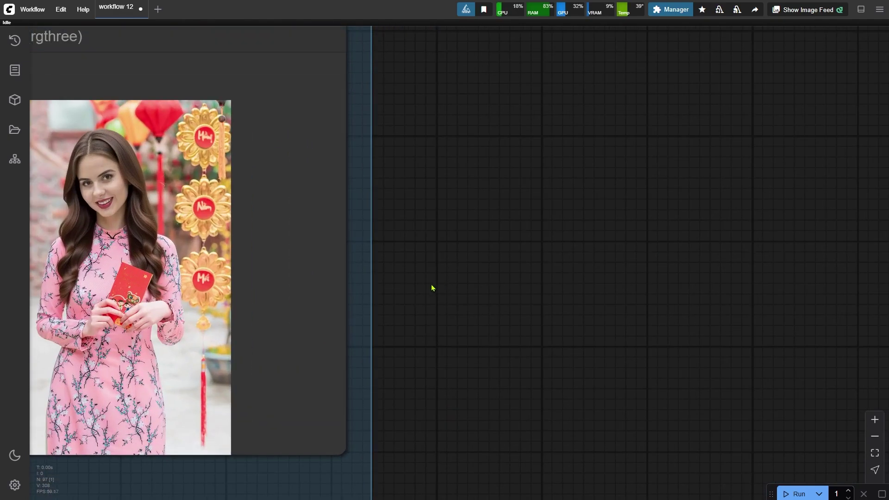
left_click_drag(429, 289, 780, 285)
scroll(646, 293, "up", 3)
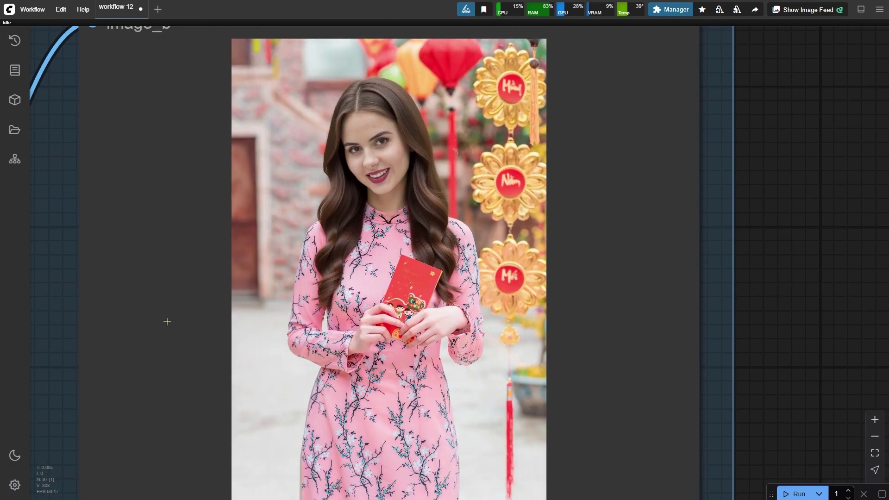
Compare the 6_Swap 2 result with its masked canvas input in the pink dress portrait's Image Comparer
scroll(173, 263, "down", 6)
left_click_drag(540, 285, 536, 123)
scroll(536, 123, "down", 5)
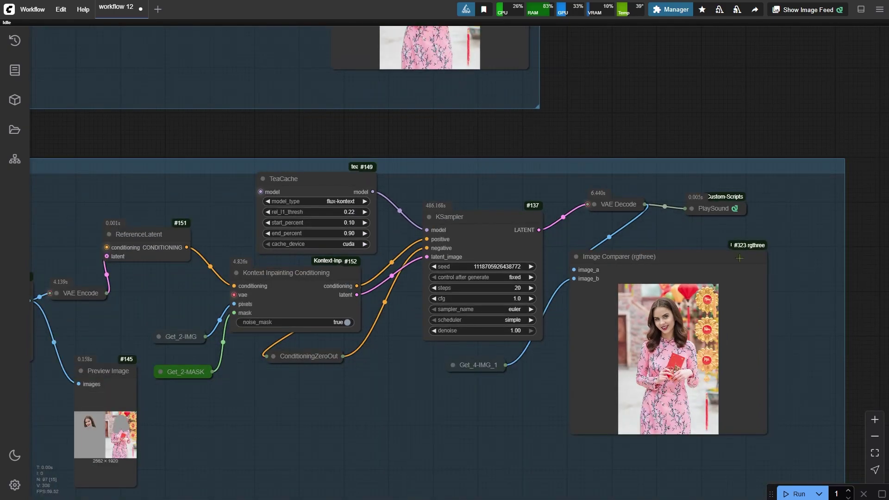
left_click_drag(768, 284, 669, 90)
scroll(668, 90, "up", 6)
scroll(656, 124, "up", 4)
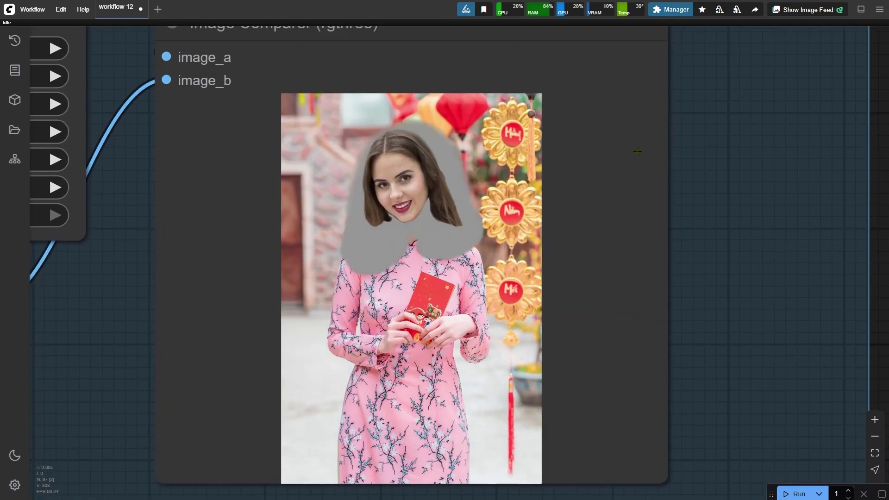
scroll(537, 194, "up", 4)
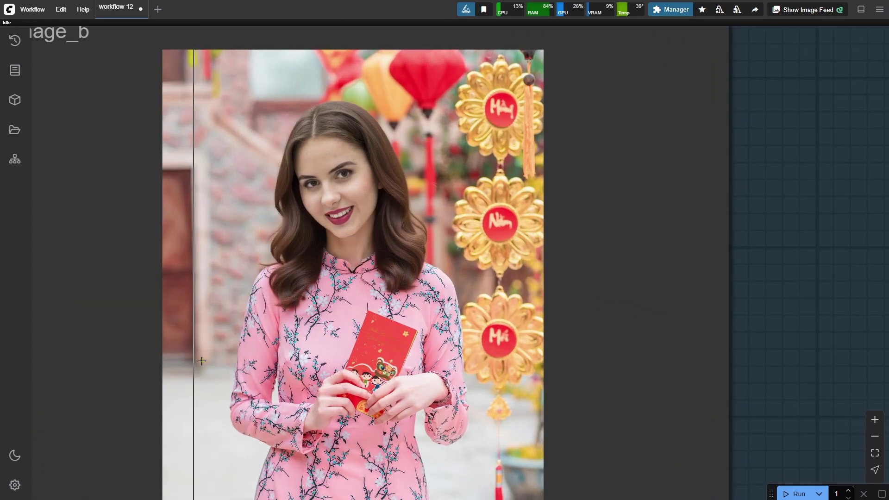
scroll(206, 177, "down", 15)
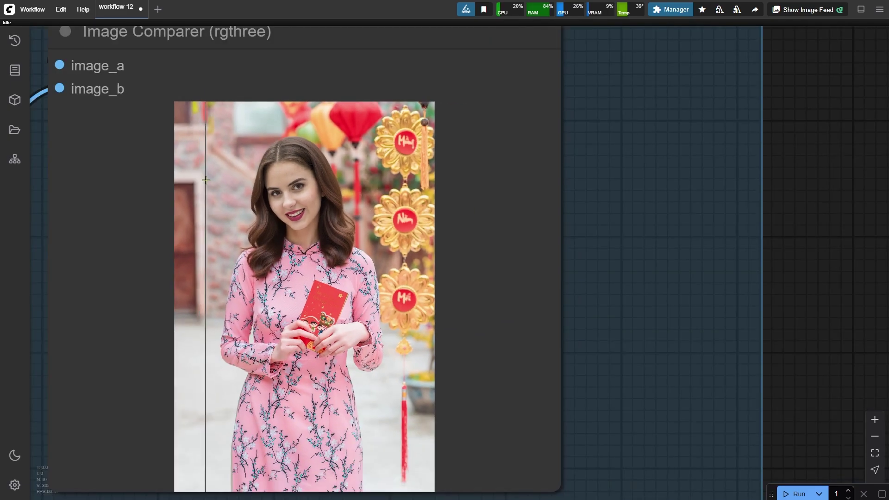
Examine the 7_Swap 3 result of the pink dress portrait in its Image Comparer
scroll(469, 250, "up", 15)
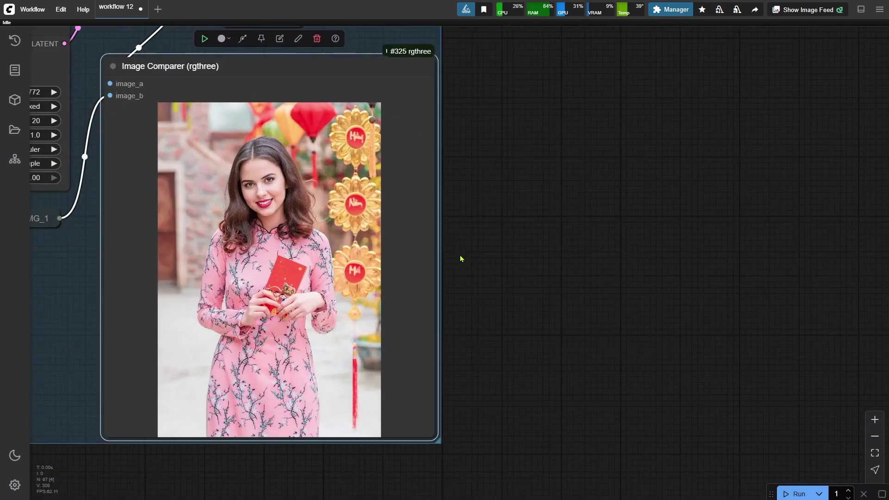
scroll(556, 241, "down", 2)
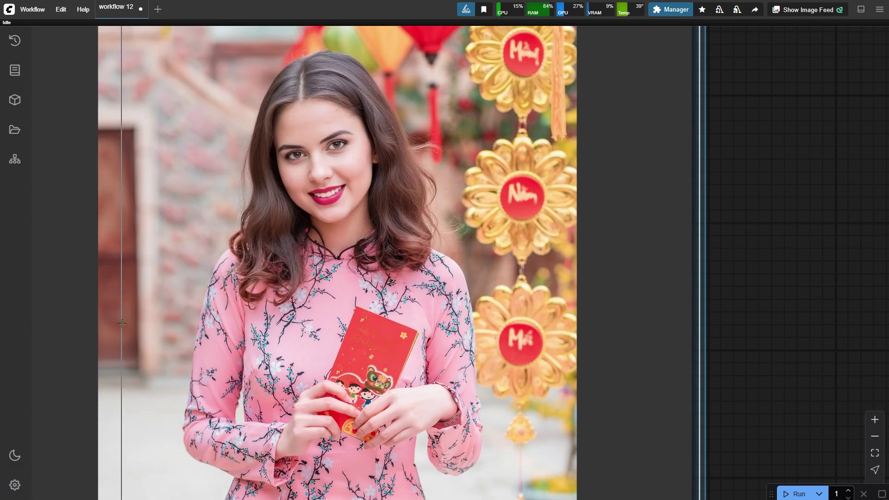
scroll(122, 322, "down", 5)
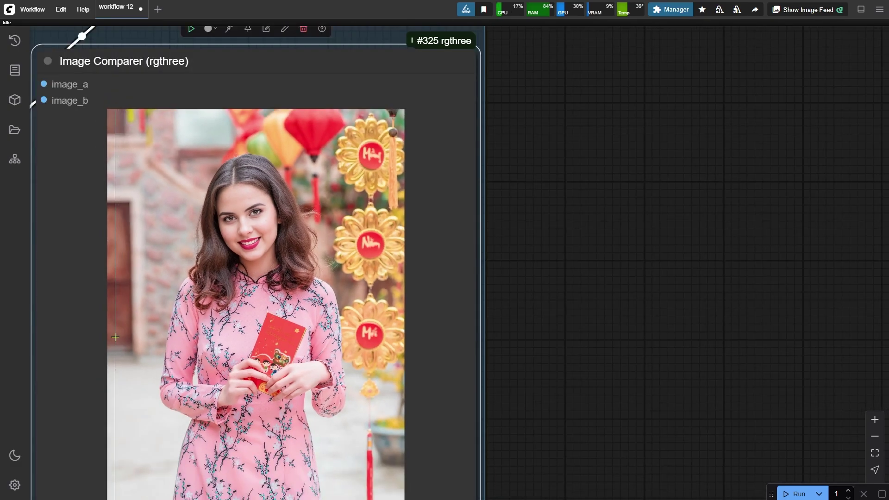
scroll(116, 338, "down", 6)
scroll(115, 347, "down", 4)
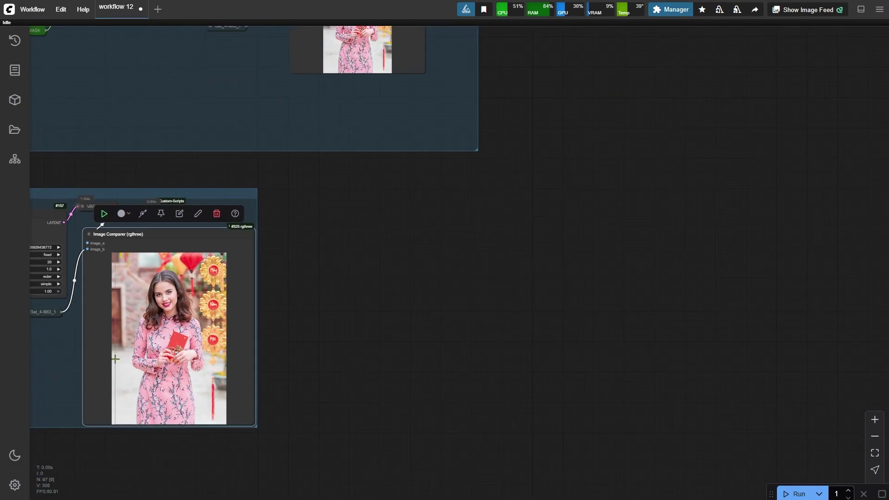
scroll(116, 359, "down", 4)
scroll(125, 372, "down", 3)
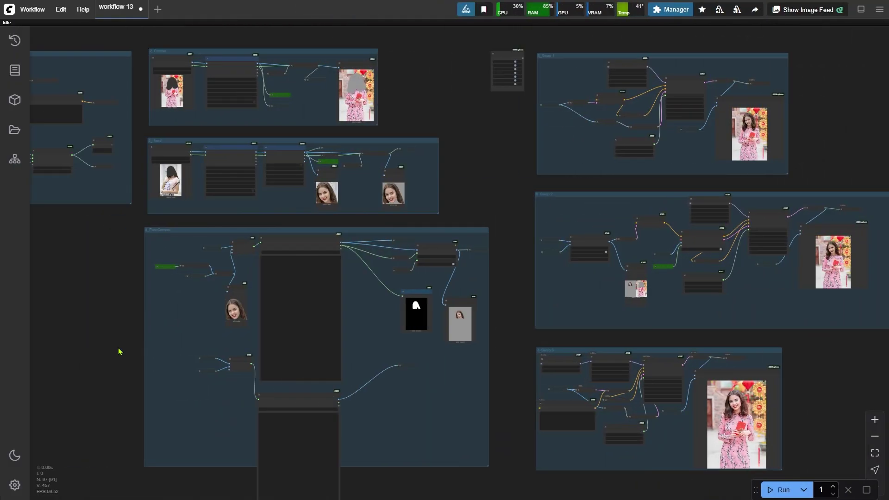
Examine the Load Image nodes of the portrait and 3_Head groups in workflow 13, selecting each one
scroll(143, 125, "up", 10)
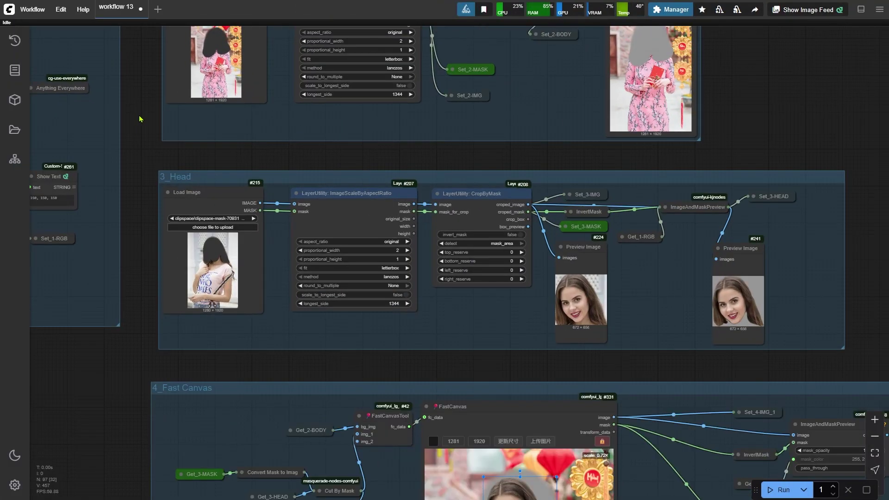
left_click_drag(139, 117, 123, 218)
scroll(124, 225, "down", 1)
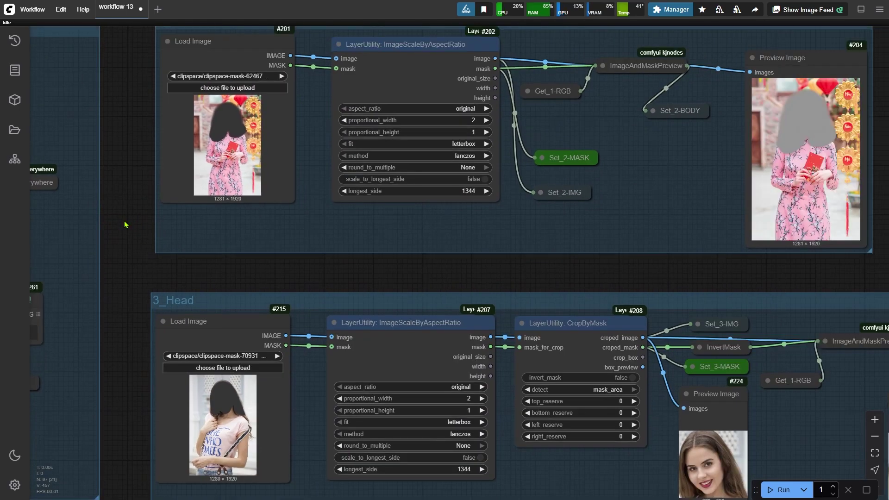
left_click(225, 121)
left_click(226, 395)
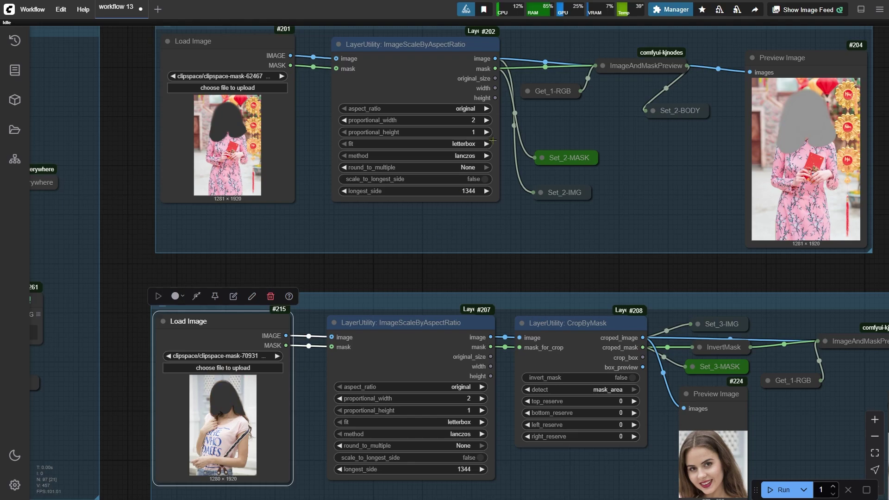
Review the ImageScaleByAspectRatio nodes of the portrait and head groups, opening the portrait node's longest_side value
left_click(441, 85)
left_click(440, 340)
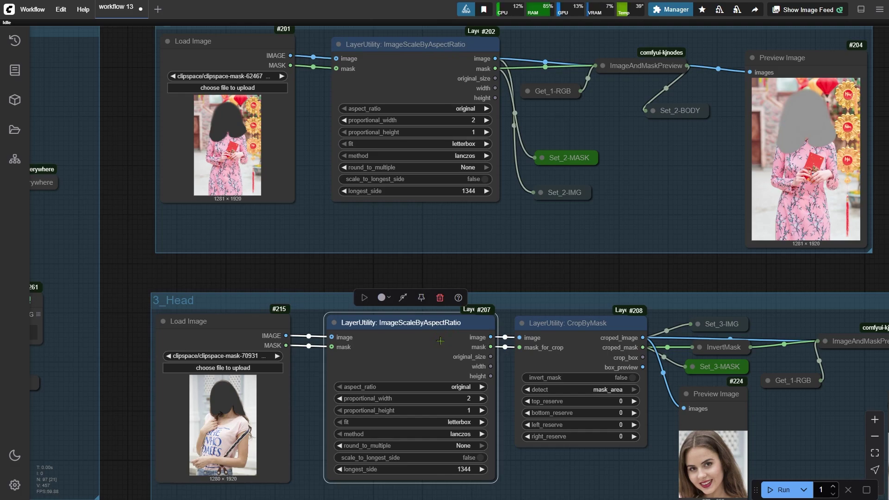
left_click(474, 192)
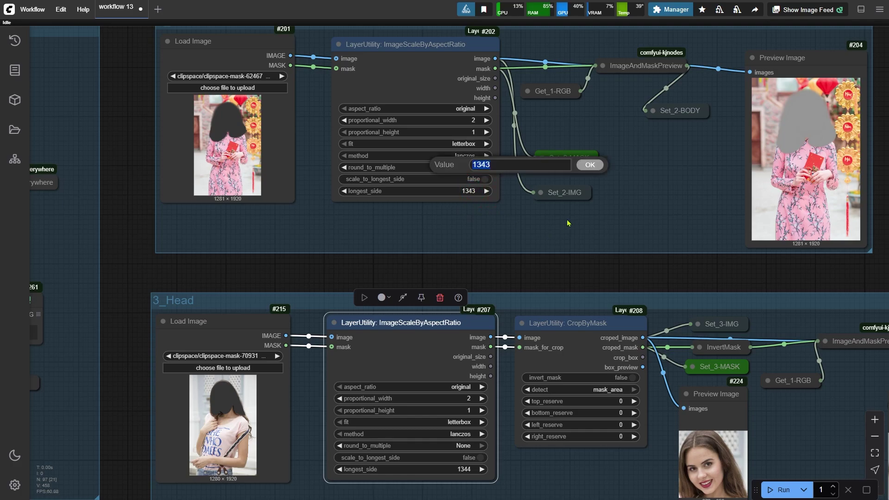
left_click(588, 166)
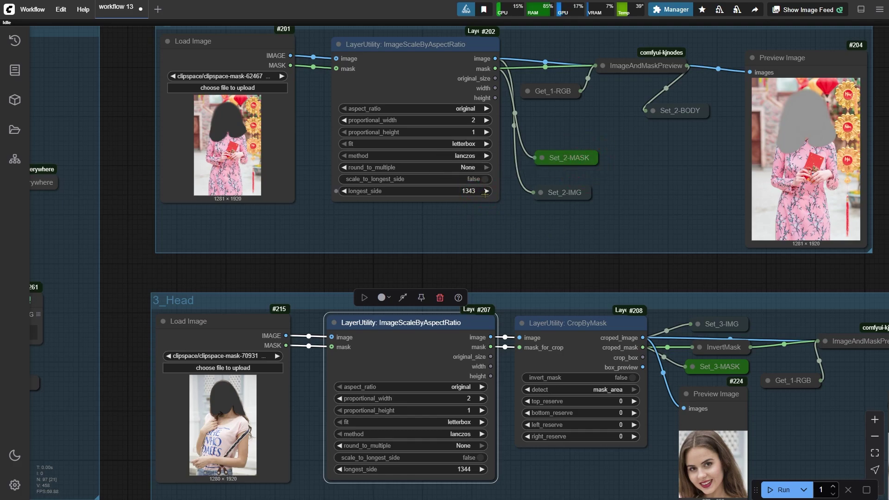
Examine the CropByMask node, the cropped head preview and the gray-masked portrait preview
left_click_drag(514, 278, 318, 66)
left_click(380, 116)
left_click(515, 226)
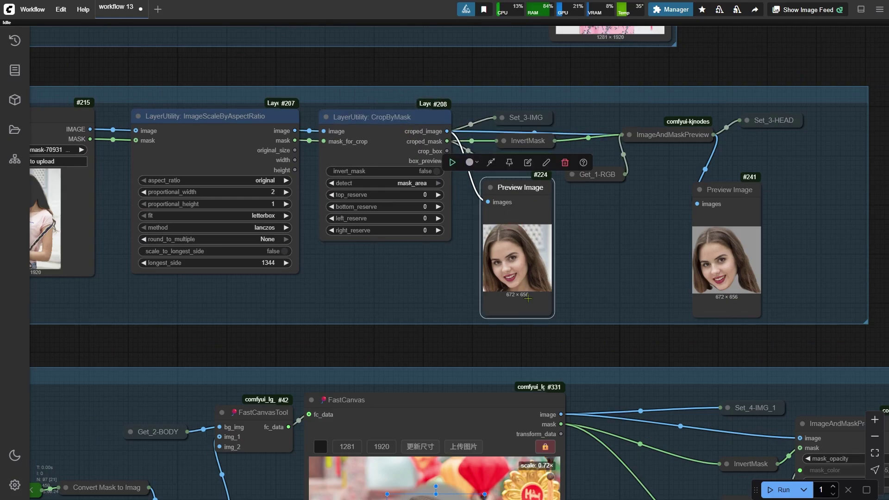
left_click_drag(718, 47, 597, 268)
left_click(526, 202)
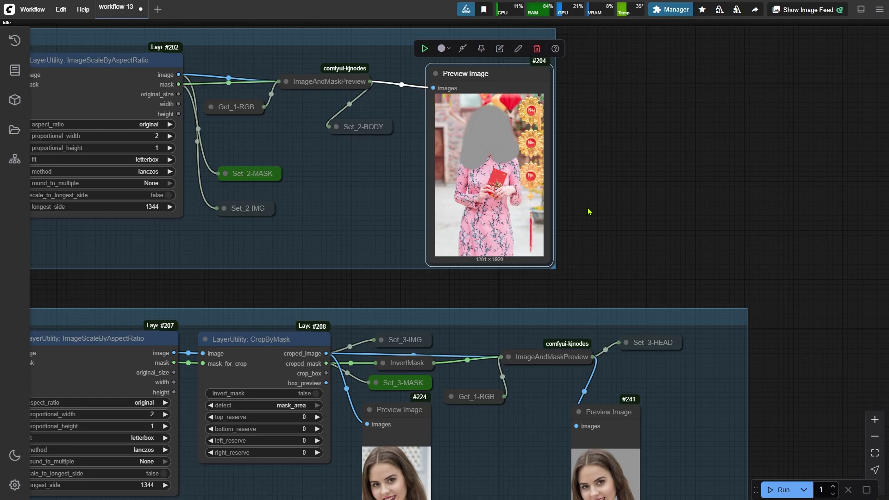
Examine the 4_Fast Canvas group, selecting the upper FastCanvas node that places the cropped head on the masked portrait
left_click_drag(602, 285, 577, 108)
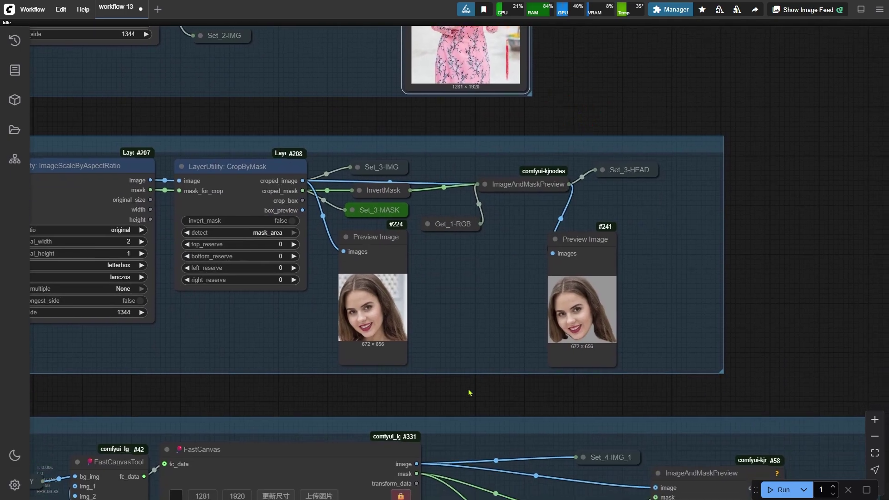
left_click_drag(469, 387, 570, 52)
scroll(597, 116, "down", 1)
left_click_drag(544, 263, 548, 227)
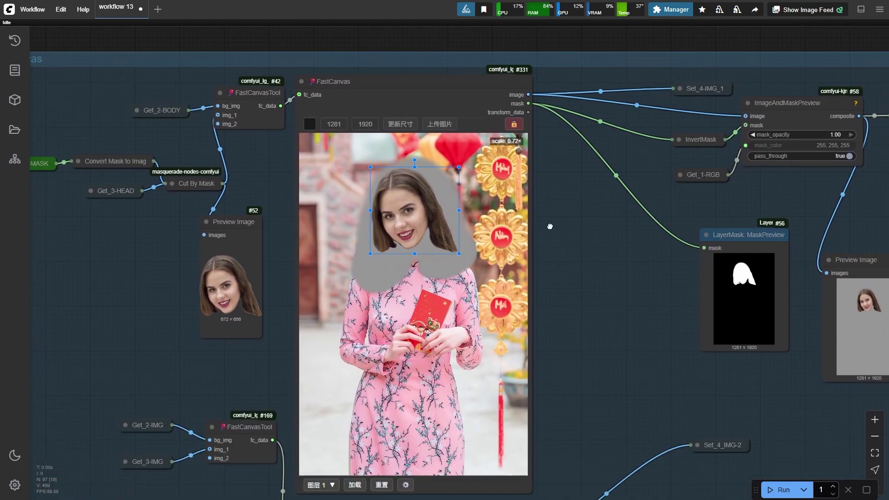
left_click(420, 100)
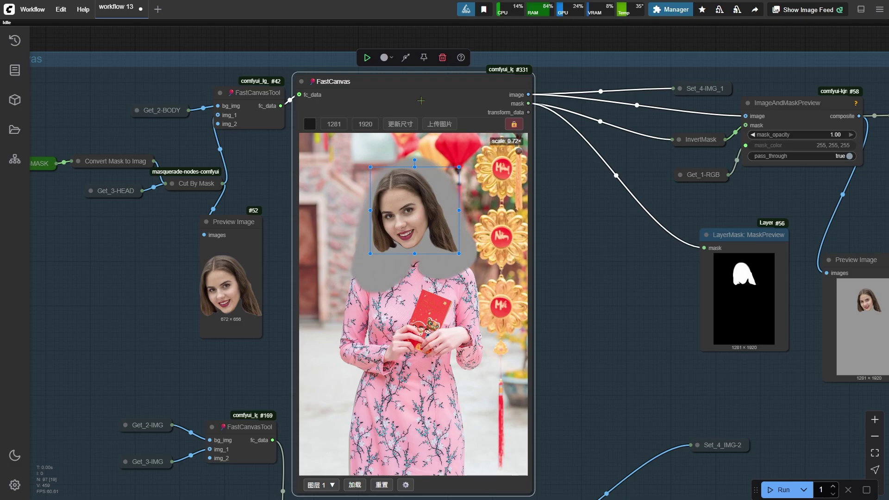
scroll(421, 100, "down", 3)
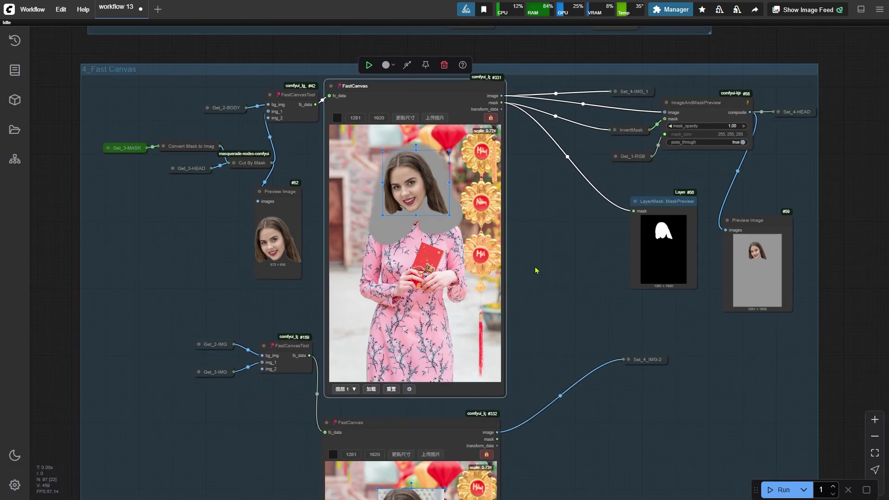
left_click_drag(553, 331, 528, 310)
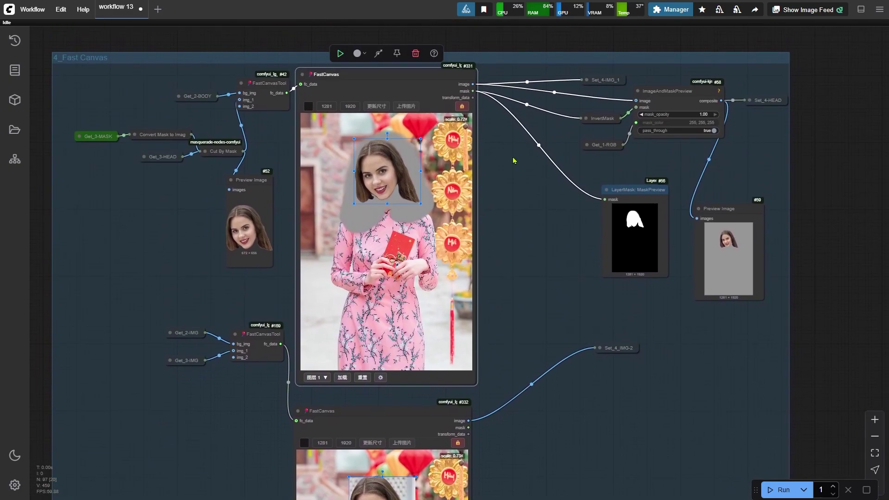
Examine the lower FastCanvas node in the 4_Fast Canvas group, selecting it to inspect the unmasked head placed on the original portrait
scroll(512, 152, "up", 3)
left_click_drag(353, 184, 359, 187)
left_click_drag(533, 383, 516, 70)
left_click(421, 193)
left_click_drag(368, 315, 332, 293)
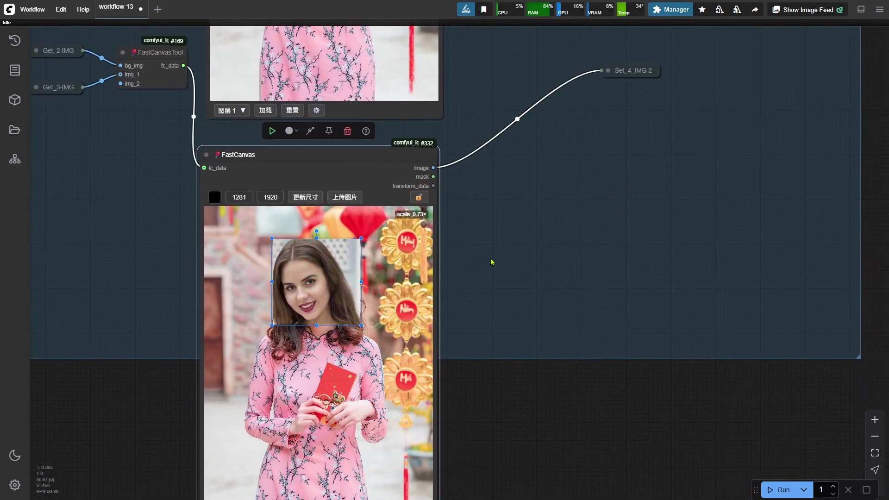
Examine how the 5_Swap 1 group feeds the composite into its sampler, selecting the ReferenceLatent and Get_4-IMG_1 nodes
scroll(492, 263, "down", 7)
left_click_drag(638, 203, 125, 298)
left_click_drag(647, 138, 684, 229)
scroll(352, 257, "up", 10)
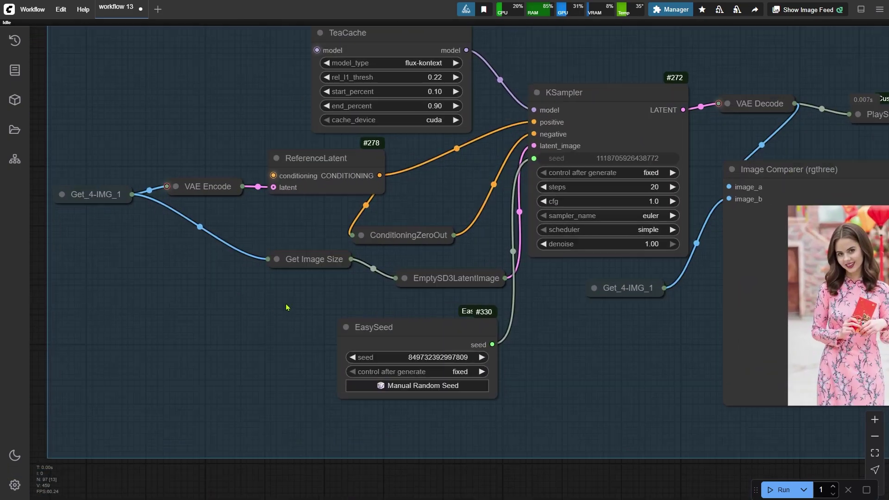
left_click_drag(286, 307, 321, 333)
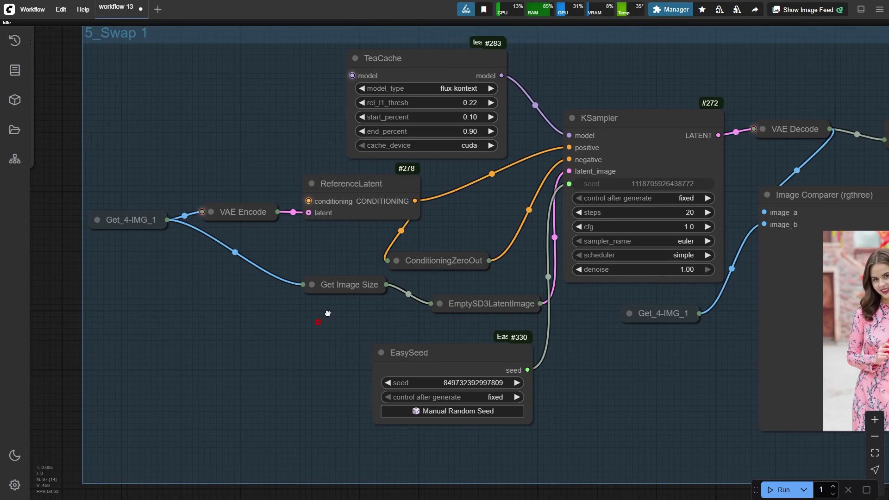
left_click(374, 190)
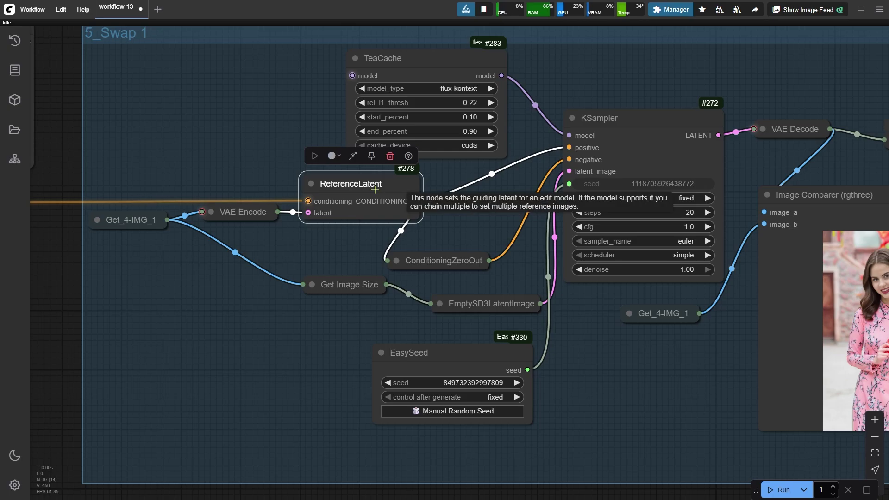
scroll(231, 231, "up", 1)
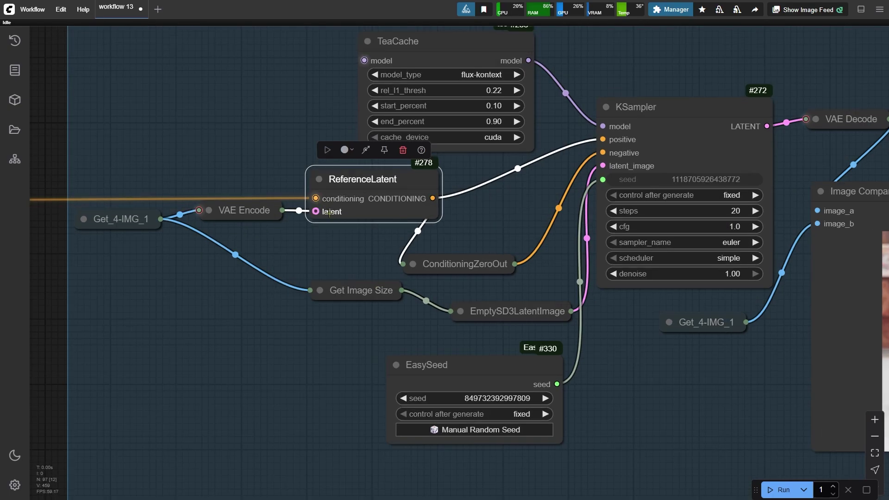
left_click(134, 221)
Select the upper FastCanvas node in the 4_Fast Canvas group and lock its canvas
scroll(197, 253, "down", 7)
left_click_drag(84, 371, 459, 98)
left_click_drag(505, 254, 678, 159)
left_click_drag(313, 300, 505, 247)
scroll(489, 238, "up", 3)
left_click(359, 71)
scroll(469, 198, "up", 1)
scroll(333, 193, "down", 1)
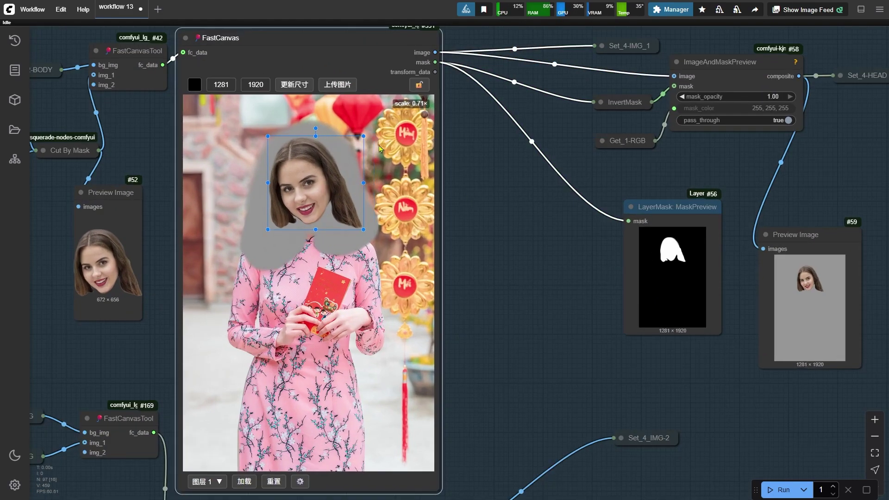
left_click(417, 88)
scroll(479, 191, "down", 3)
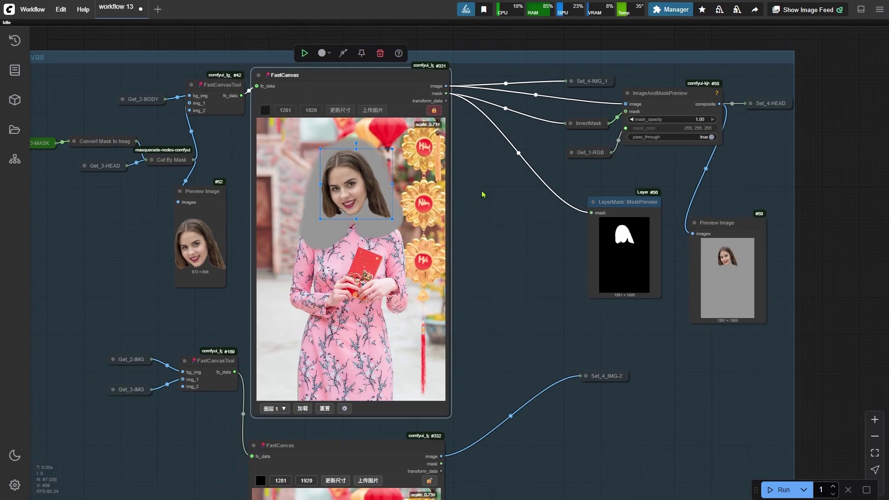
Revisit the conditioning nodes of the 5_Swap 1 group, selecting one of them
left_click_drag(572, 178, 433, 274)
scroll(432, 273, "down", 5)
left_click_drag(595, 115, 248, 341)
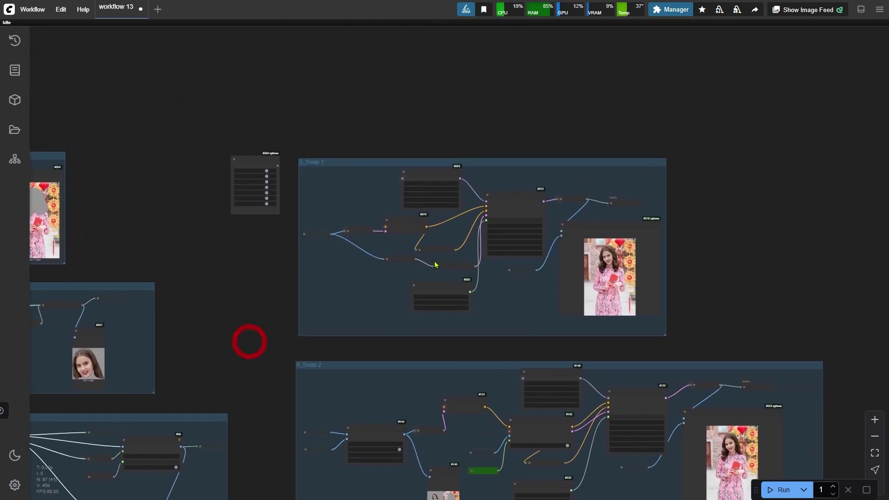
scroll(416, 263, "up", 11)
scroll(365, 260, "up", 2)
left_click_drag(363, 230, 442, 225)
left_click(439, 164)
Inspect the CLIP Text Encode prompt in the 1_Settings group, highlighting the words "Fill the solid gray area"
scroll(417, 164, "down", 3)
scroll(417, 164, "down", 3)
left_click_drag(168, 182, 715, 188)
left_click_drag(424, 187, 765, 211)
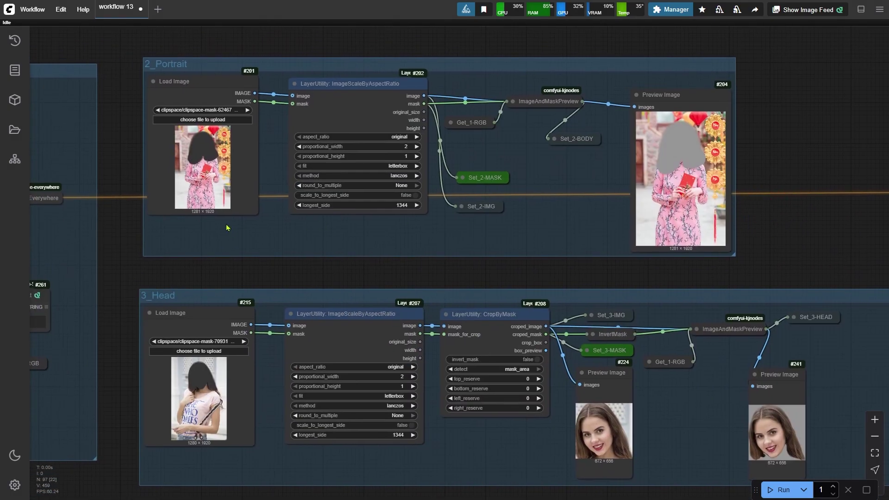
left_click_drag(176, 224, 775, 278)
scroll(610, 296, "up", 7)
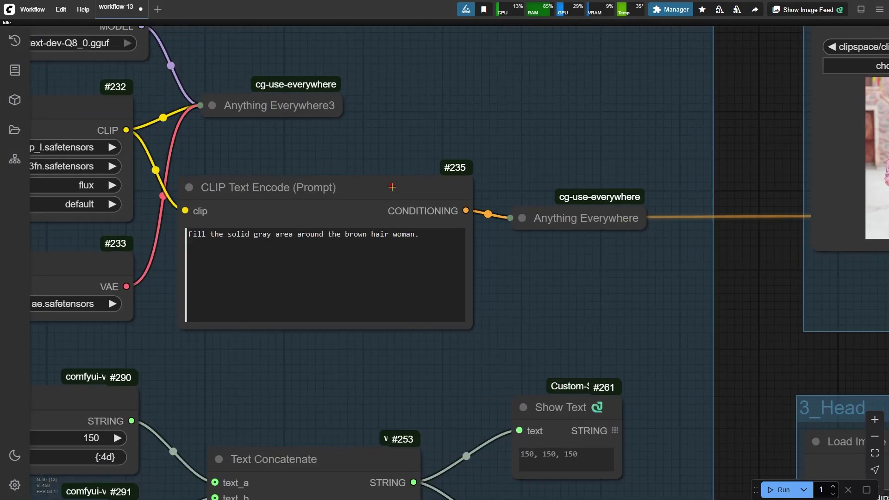
left_click(392, 188)
scroll(164, 302, "up", 4)
left_click_drag(164, 302, 208, 351)
scroll(234, 337, "up", 1)
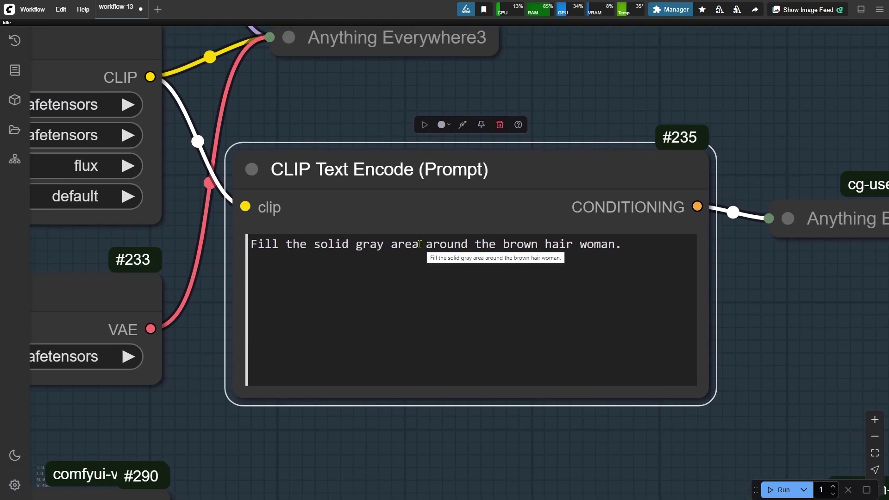
left_click_drag(419, 245, 247, 246)
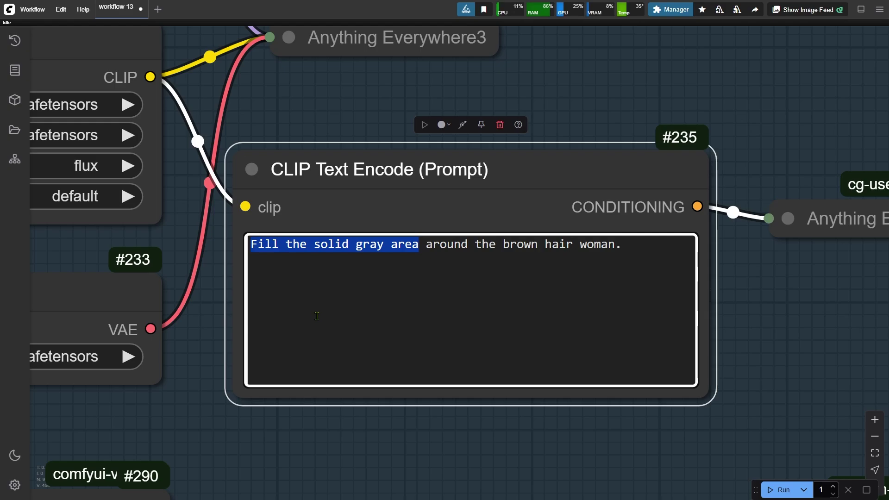
Compare the gray area around the head in the upper FastCanvas with the 5_Swap 1 result in the Image Comparer
scroll(287, 196, "down", 14)
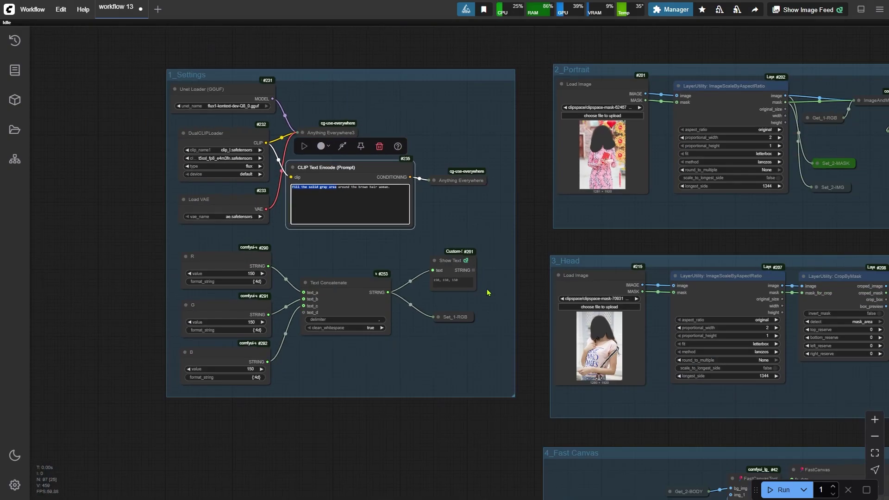
left_click_drag(474, 424, 435, 41)
scroll(339, 306, "down", 1)
left_click_drag(339, 306, 331, 294)
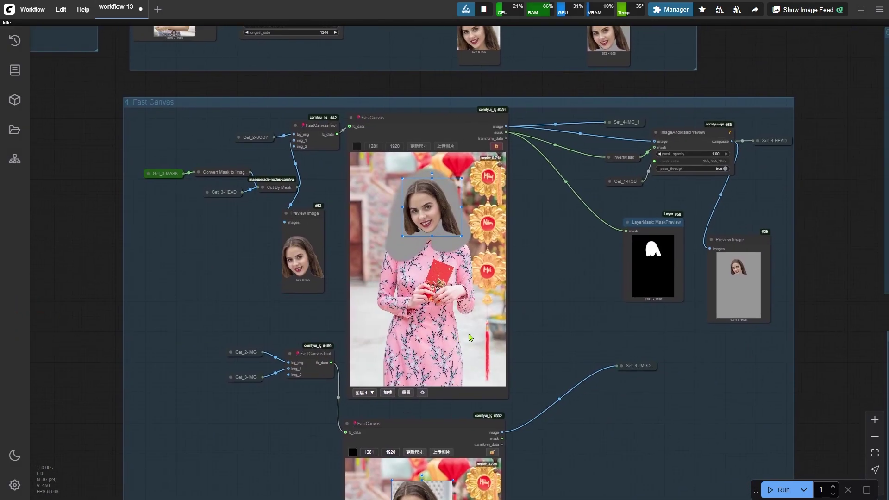
scroll(470, 335, "up", 6)
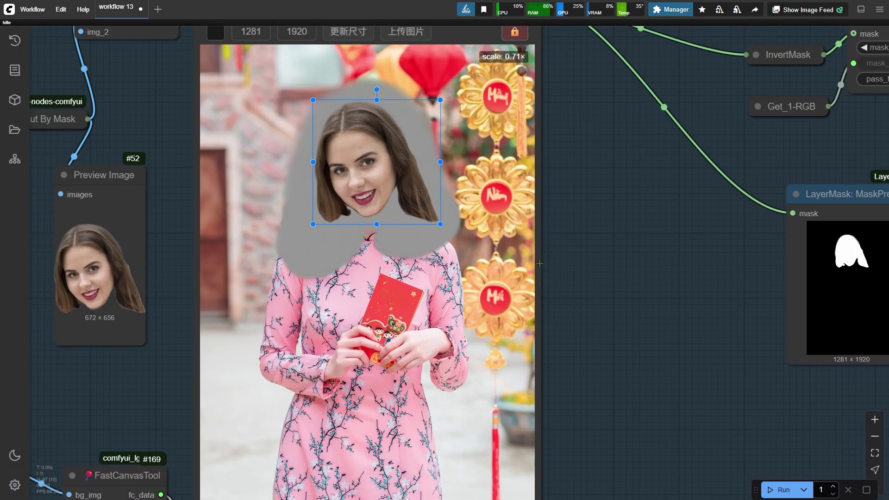
scroll(543, 290, "down", 10)
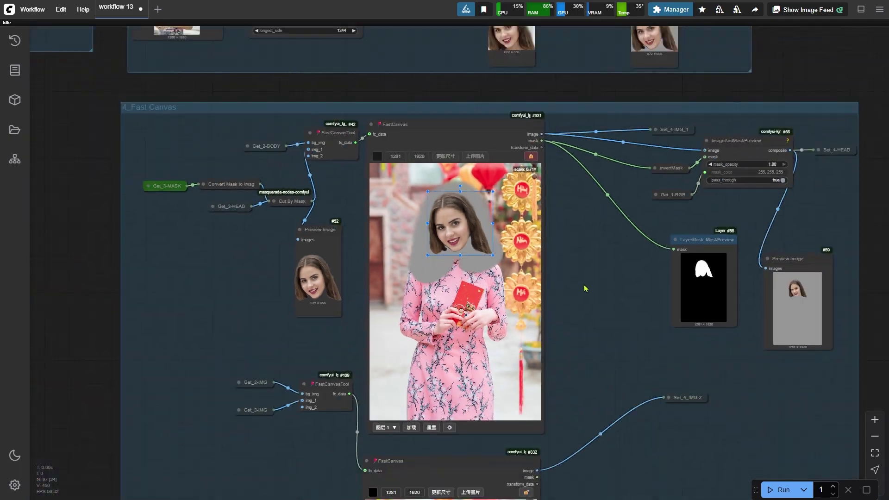
scroll(525, 290, "up", 12)
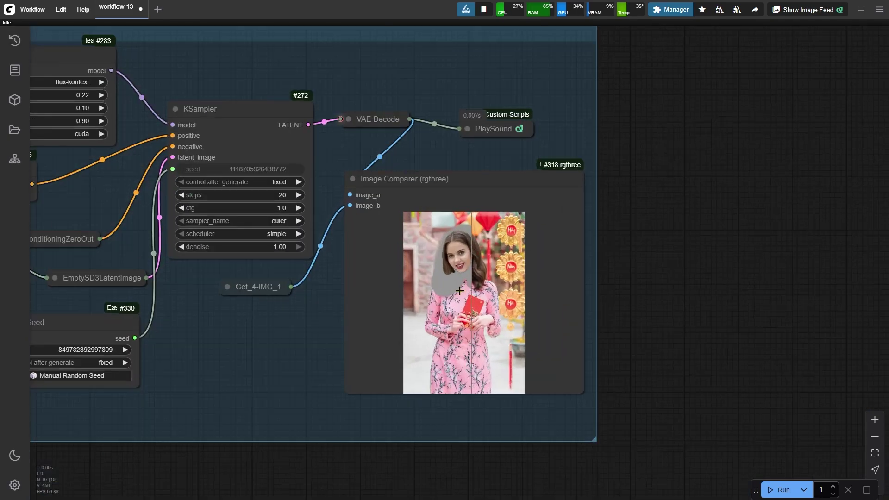
scroll(237, 287, "down", 8)
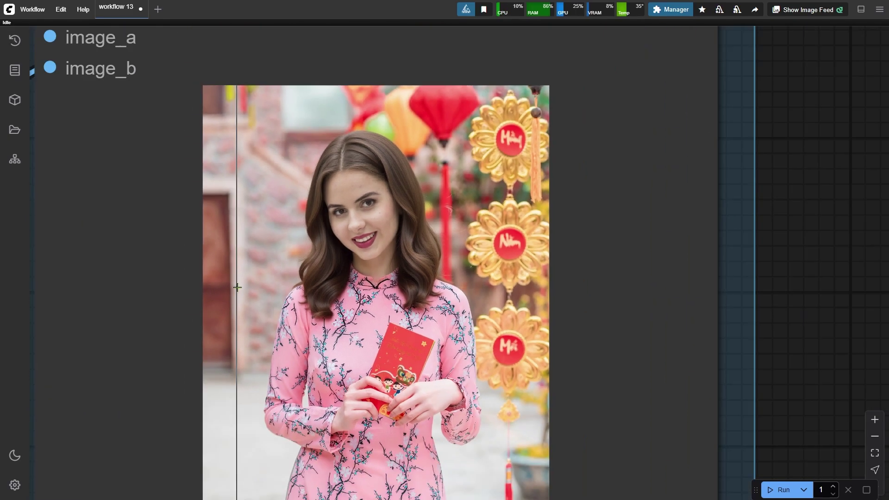
Return to the upper FastCanvas node and inspect how the cropped head sits within the portrait's gray area
left_click_drag(58, 403, 576, 189)
scroll(575, 188, "down", 6)
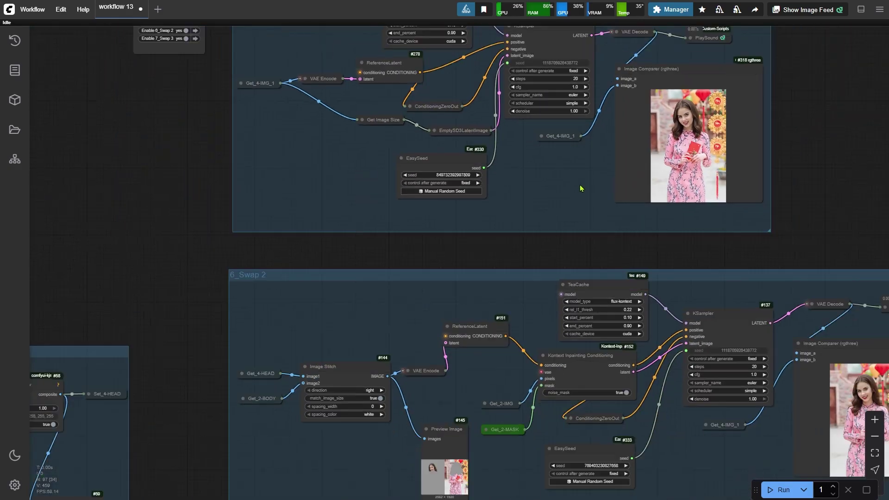
left_click_drag(280, 252, 755, 85)
scroll(564, 240, "up", 6)
scroll(564, 239, "up", 5)
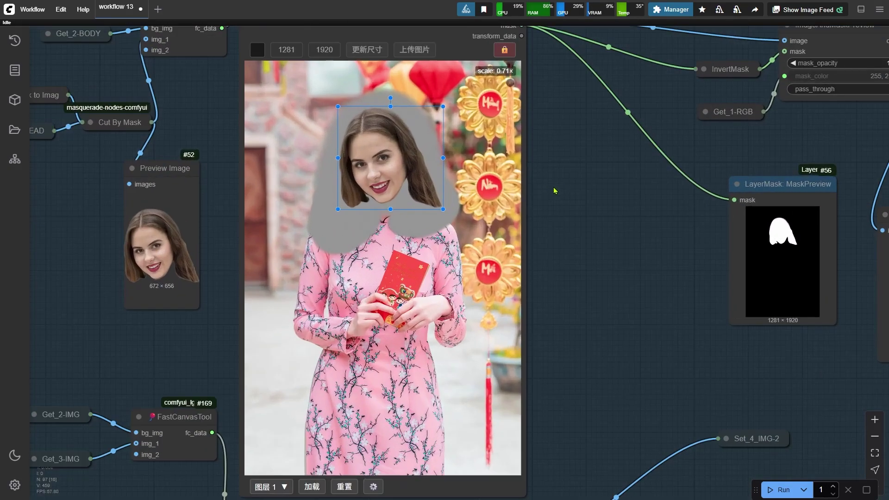
left_click_drag(575, 194, 605, 210)
scroll(569, 162, "down", 5)
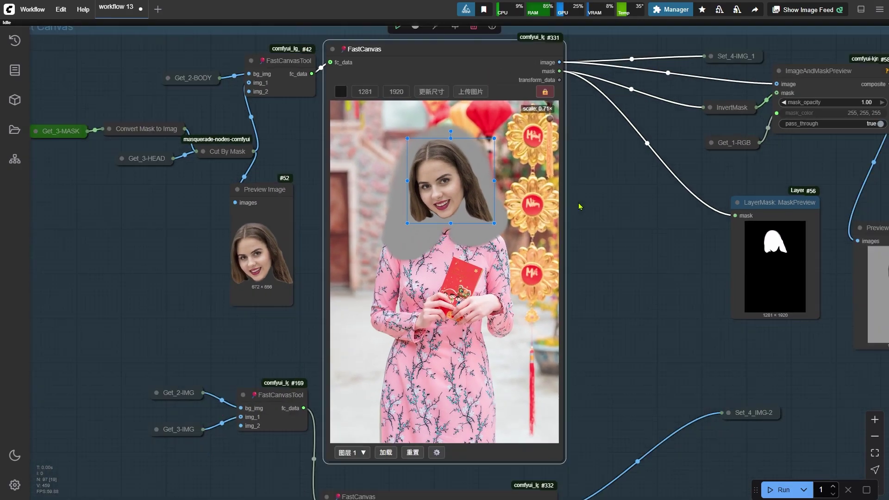
Inspect the gray-masked portrait in the 2_Portrait group, selecting its Preview Image node
left_click_drag(586, 83, 565, 392)
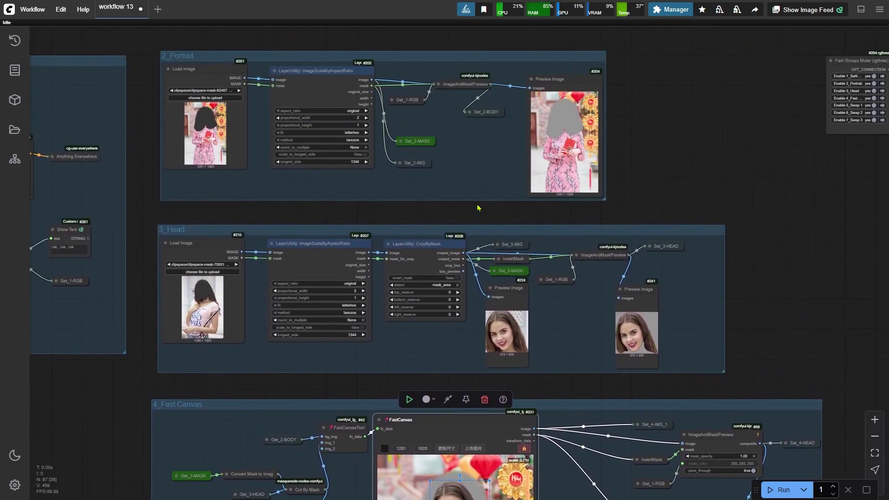
left_click_drag(478, 207, 438, 278)
scroll(487, 183, "up", 9)
scroll(567, 188, "up", 5)
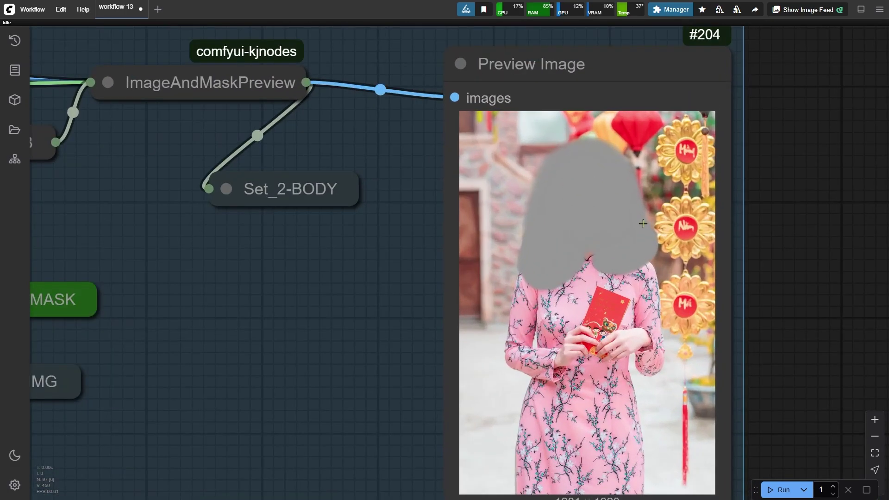
left_click(594, 200)
scroll(472, 171, "down", 6)
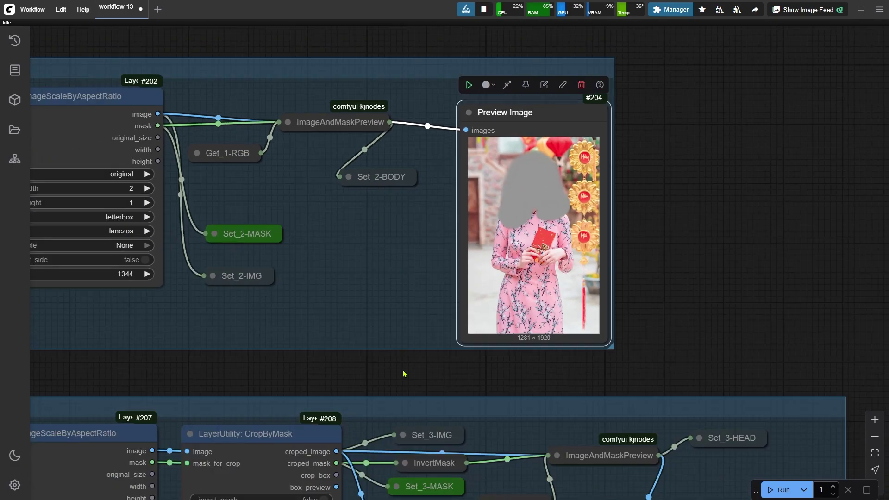
Inspect the head on its gray background in the 3_Head group, selecting the final Preview Image node
left_click_drag(403, 370, 565, 69)
left_click_drag(682, 417, 303, 357)
scroll(446, 336, "up", 6)
scroll(585, 152, "up", 4)
left_click(453, 180)
scroll(460, 185, "down", 10)
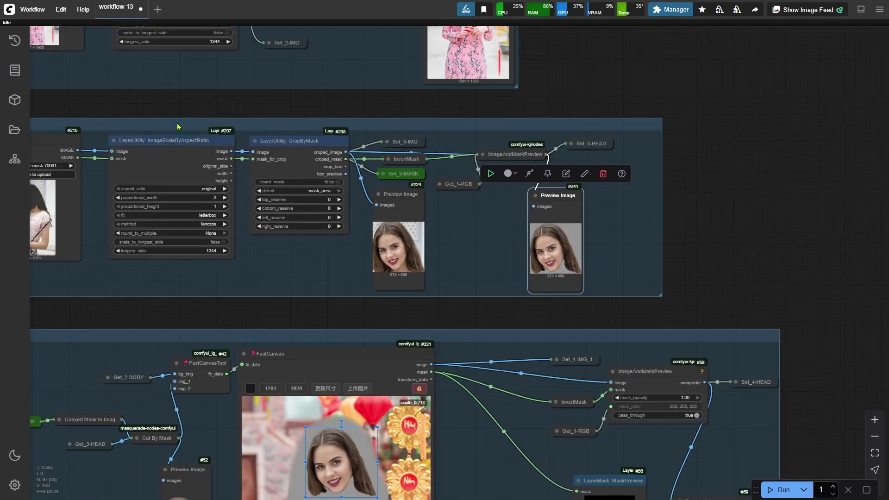
Return to the CLIP Text Encode prompt in the 1_Settings group and highlight the words "the brown hair woman"
left_click_drag(155, 106, 777, 210)
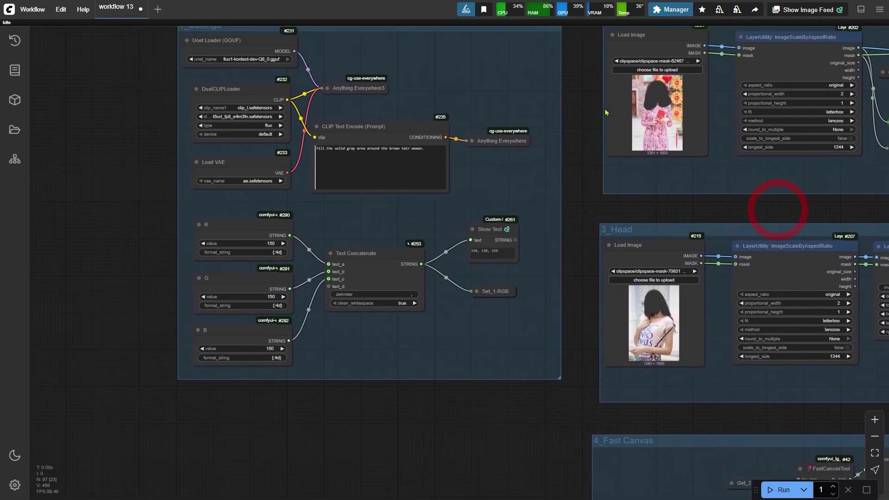
scroll(484, 111, "up", 4)
scroll(391, 110, "up", 5)
left_click_drag(367, 110, 452, 97)
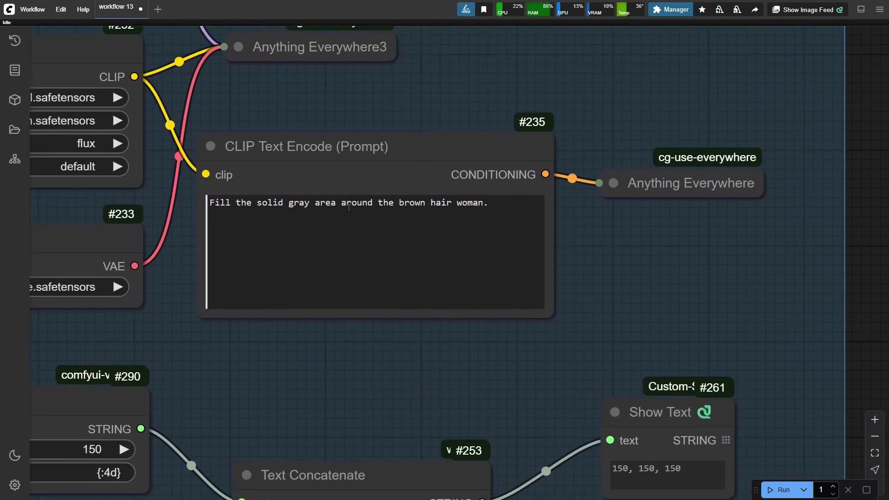
left_click_drag(376, 202, 488, 213)
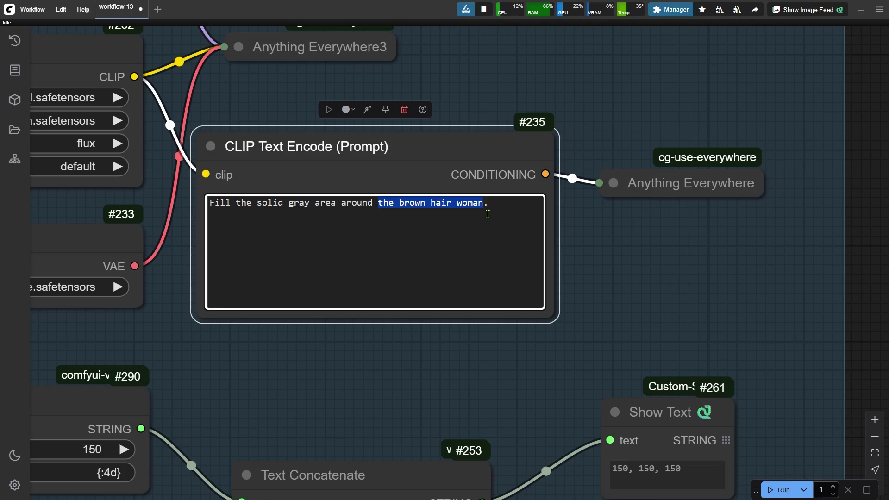
Append the sentence "Keep the face unchanged." to the end of the CLIP Text Encode prompt
left_click(493, 203)
type("Kee")
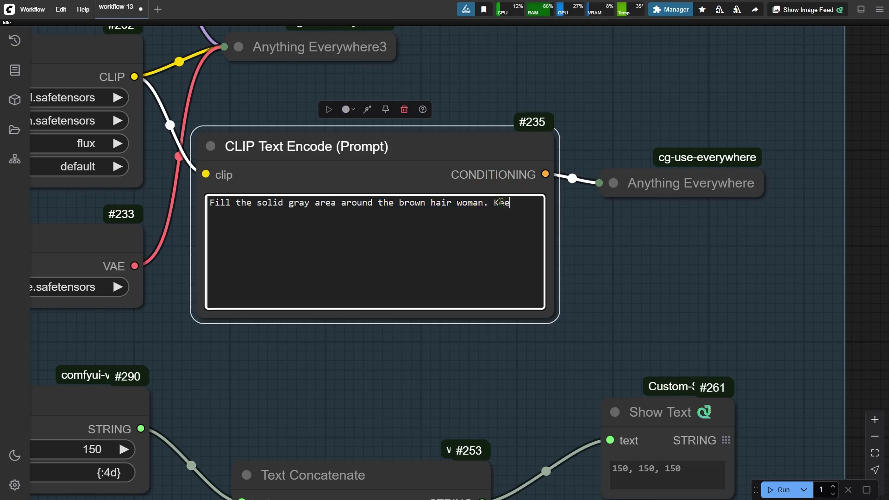
type("p the face uncahn")
key("BackSpace")
key("BackSpace")
key("BackSpace")
key("BackSpace")
type("change")
Review the R, G and B value nodes that define the mask color in the 1_Settings group, selecting each one
scroll(561, 200, "down", 6)
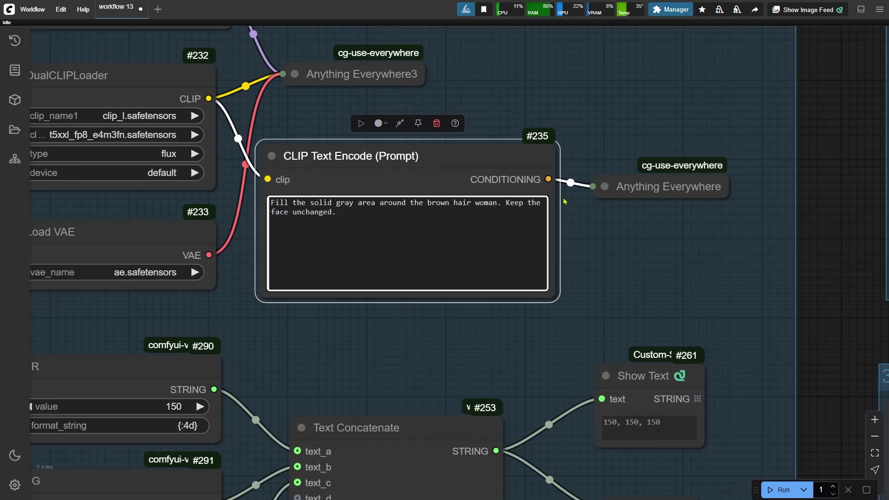
left_click_drag(437, 311, 431, 174)
scroll(426, 185, "up", 3)
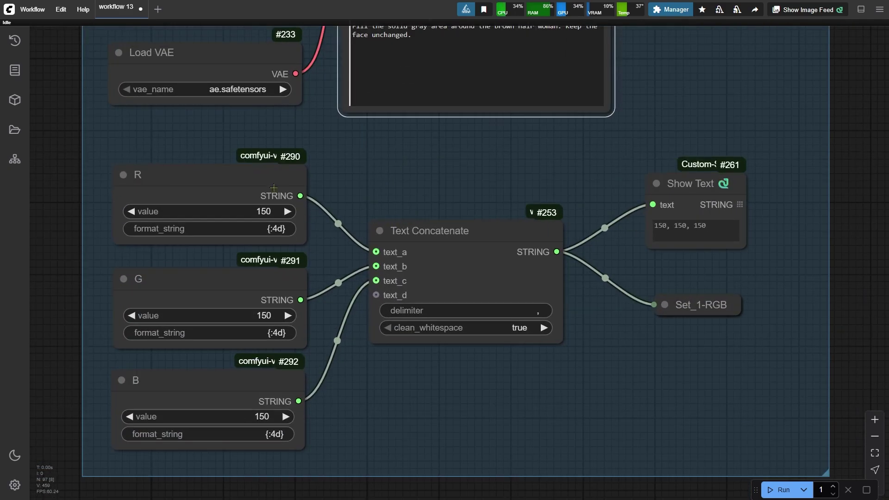
left_click(272, 186)
left_click(248, 286)
left_click(250, 380)
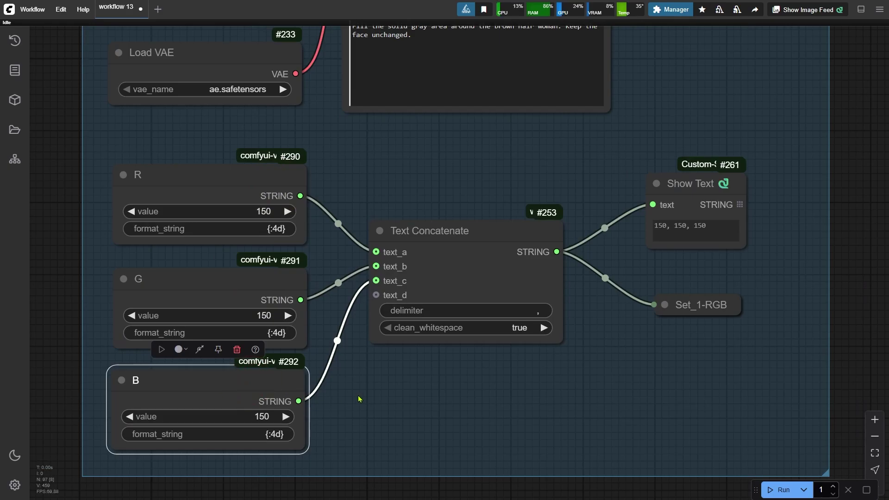
Go back to the 4_Fast Canvas group and select the upper FastCanvas node to review its outputs
scroll(355, 311, "down", 7)
left_click_drag(391, 367, 69, 79)
left_click_drag(294, 348, 35, 238)
left_click(453, 273)
scroll(327, 333, "down", 3)
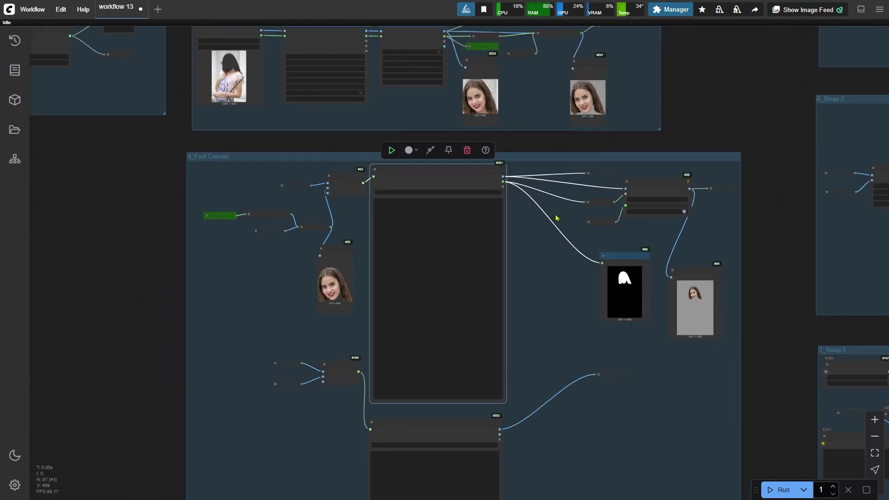
Examine the stitched head and body picture in the Preview Image node of the 6_Swap 2 group
left_click_drag(658, 126, 173, 268)
scroll(218, 383, "up", 5)
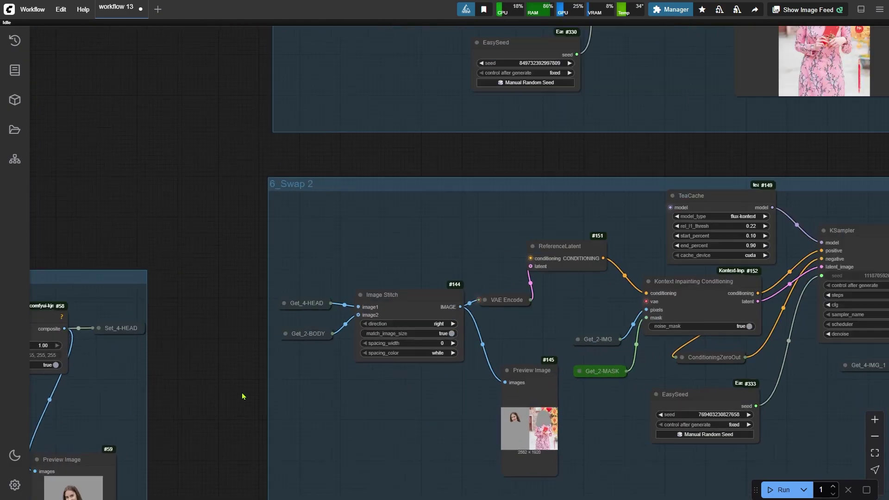
scroll(242, 396, "up", 1)
left_click_drag(230, 386, 100, 285)
scroll(407, 233, "up", 5)
left_click_drag(472, 223, 404, 214)
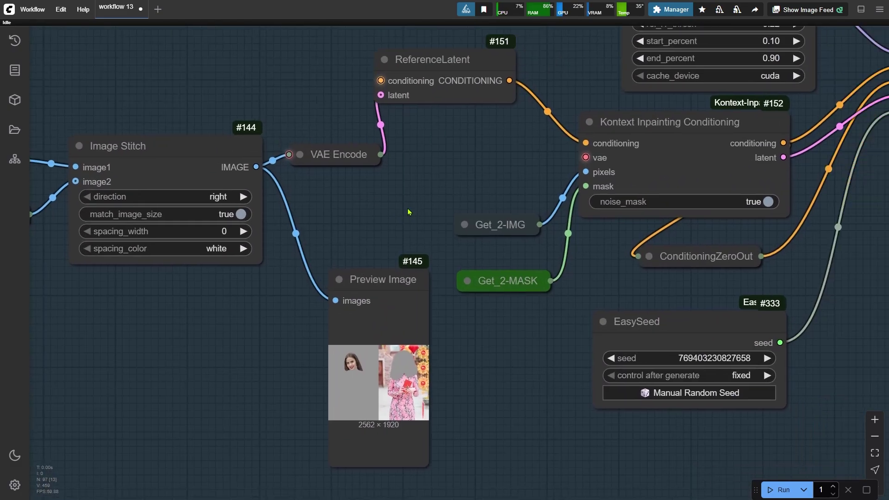
scroll(242, 301, "up", 3)
left_click(410, 215)
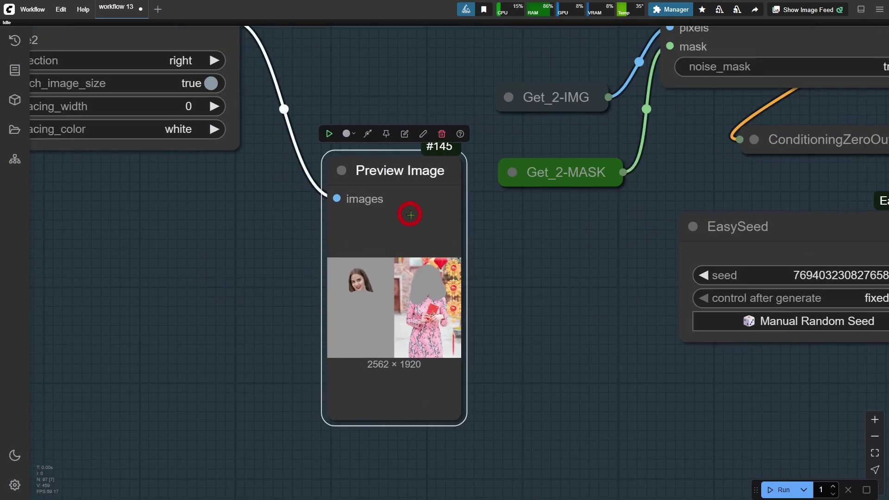
scroll(410, 217, "up", 8)
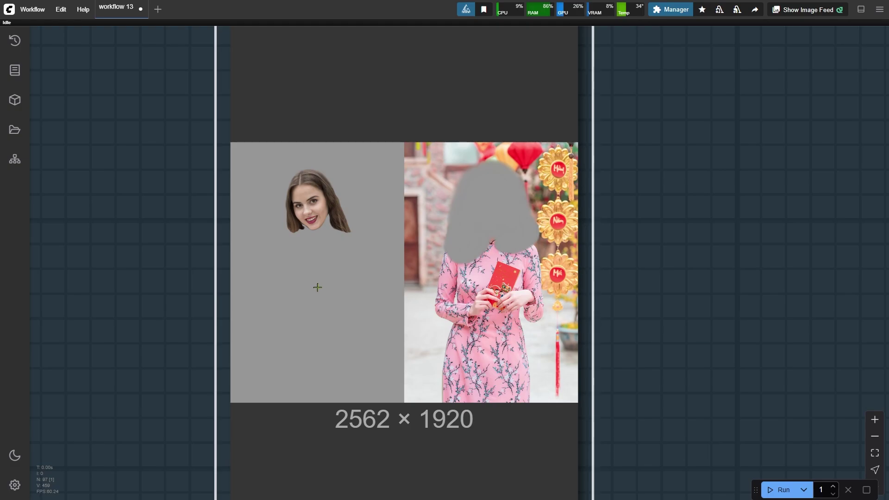
Select the Kontext Inpainting Conditioning node in the 6_Swap 2 group and review its inputs and outputs
scroll(315, 287, "down", 10)
left_click_drag(613, 220, 268, 329)
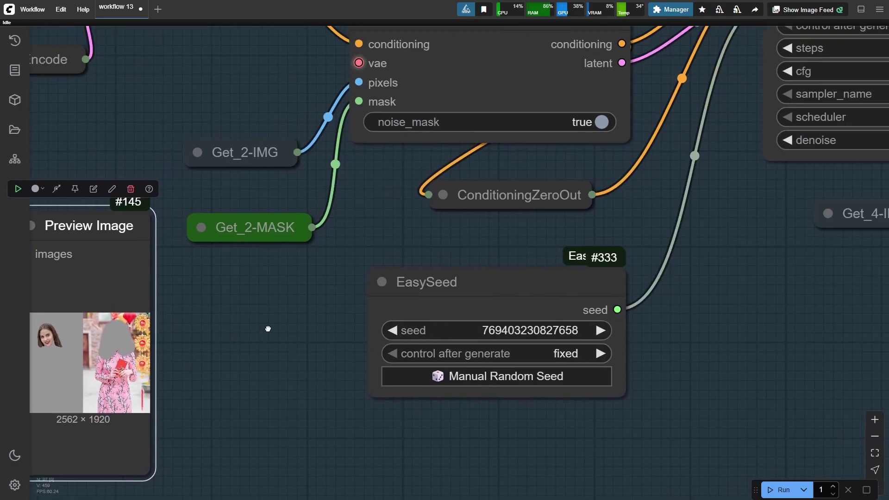
scroll(268, 329, "down", 5)
scroll(389, 183, "up", 4)
left_click(406, 166)
scroll(406, 166, "up", 2)
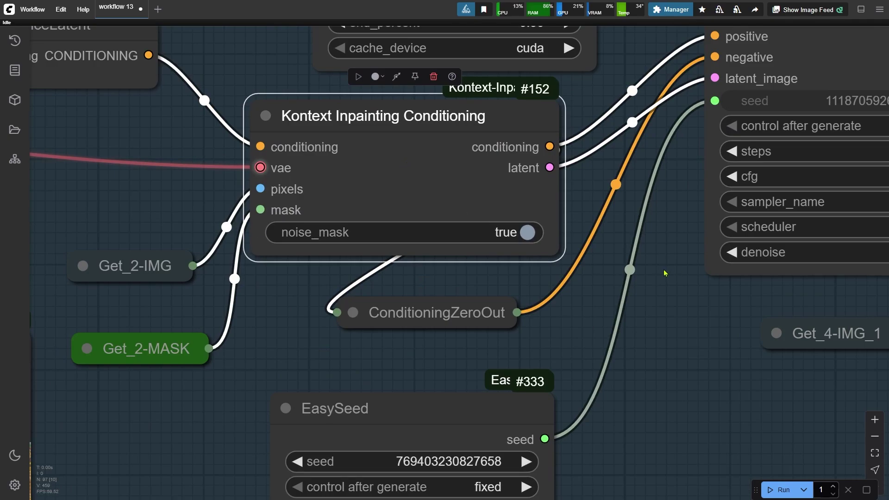
Add an InpaintModelConditioning node and place it beside the Kontext Inpainting Conditioning node to compare the two
scroll(407, 168, "down", 2)
double_click(563, 315)
type("inpain")
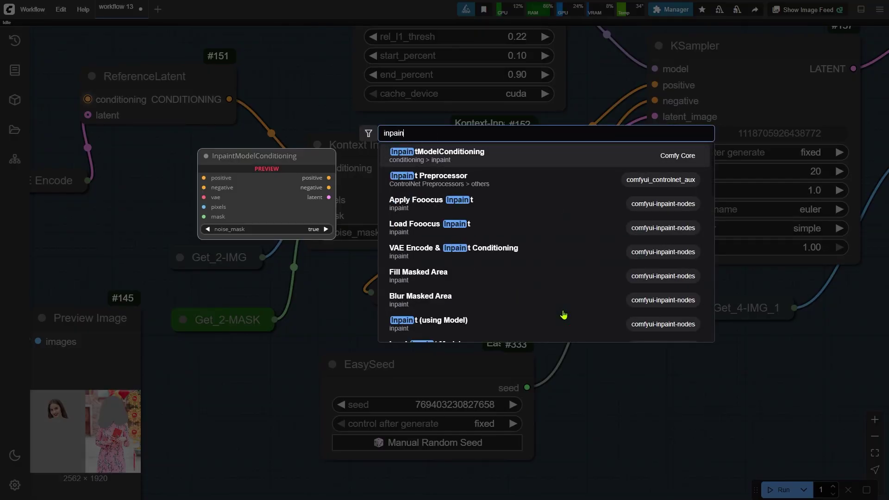
key("Return")
left_click_drag(619, 318, 619, 168)
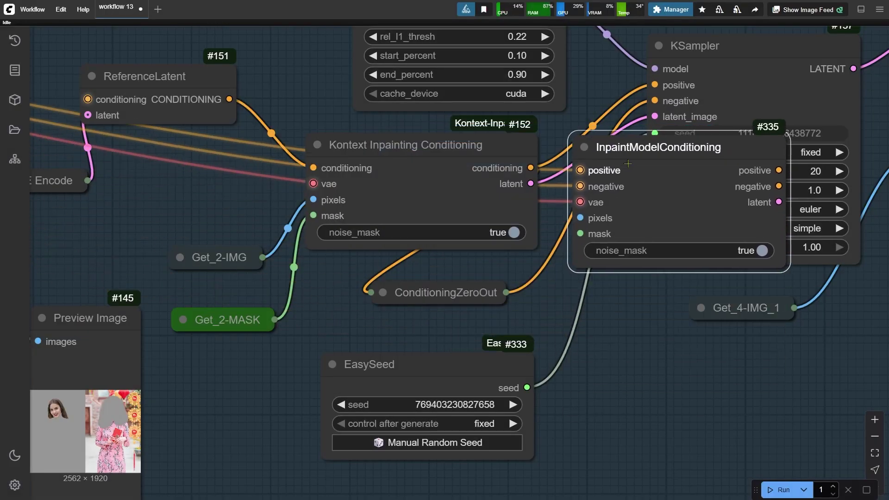
Switch to the ComfyUI-Kontext-Inpainting repository on GitHub and star it
scroll(611, 342, "up", 1)
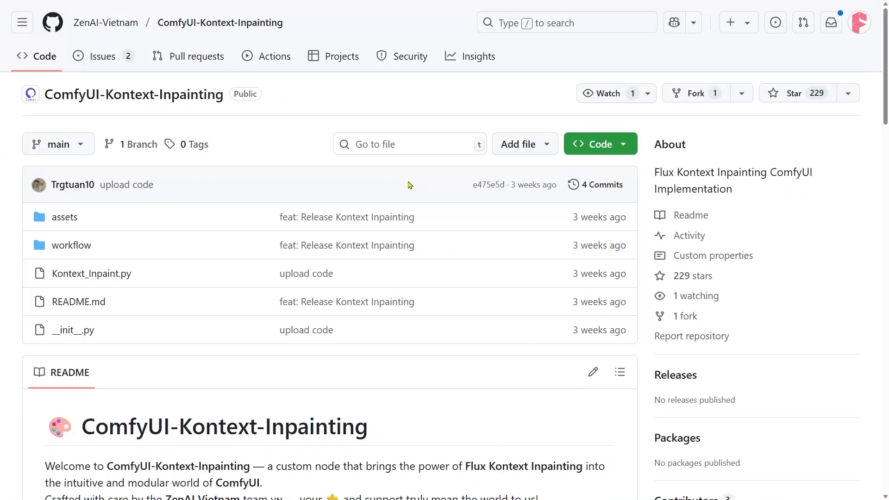
left_click(781, 93)
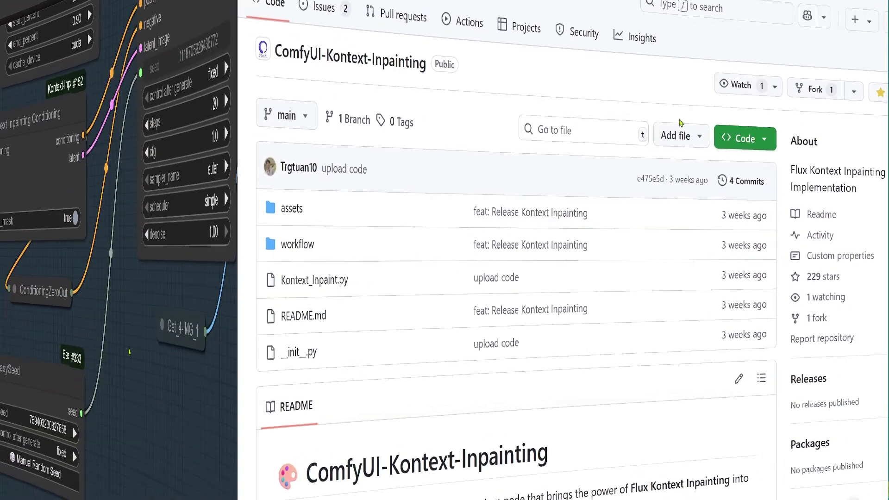
Back in ComfyUI, move the Swap 2 Image Comparer beside the Swap 1 Image Comparer and compare their images up close
scroll(652, 332, "down", 5)
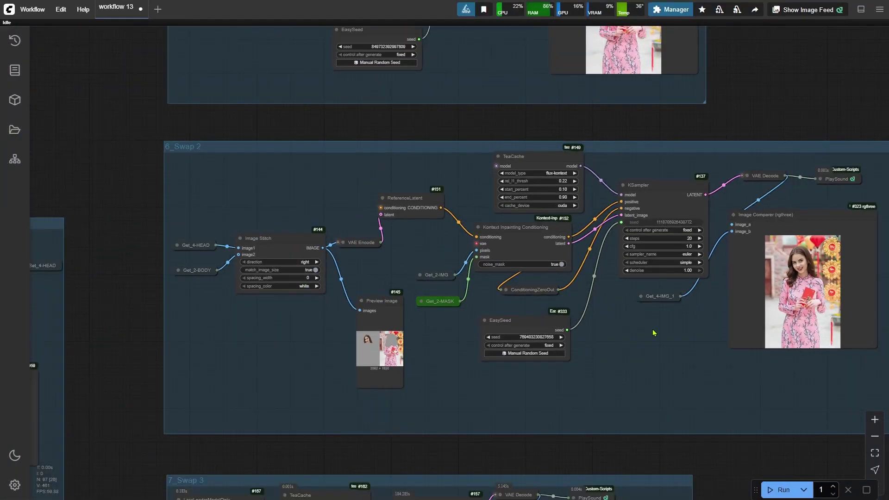
left_click_drag(653, 332, 240, 425)
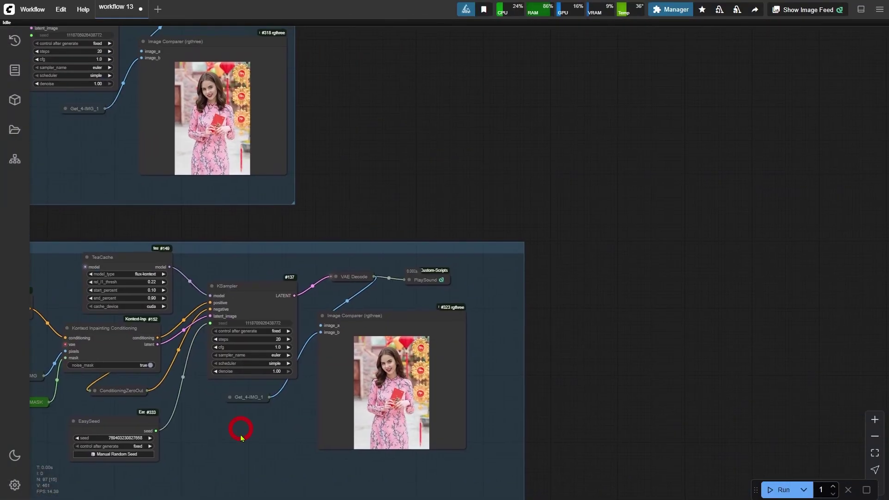
left_click_drag(375, 325, 307, 54)
scroll(201, 204, "up", 2)
scroll(201, 204, "up", 8)
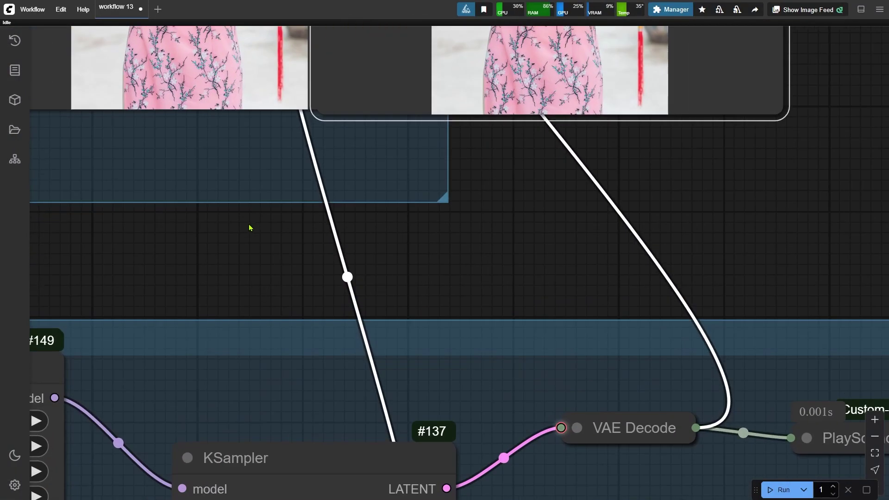
left_click_drag(250, 228, 307, 498)
left_click_drag(267, 398, 266, 425)
scroll(266, 424, "up", 2)
left_click_drag(266, 425, 245, 493)
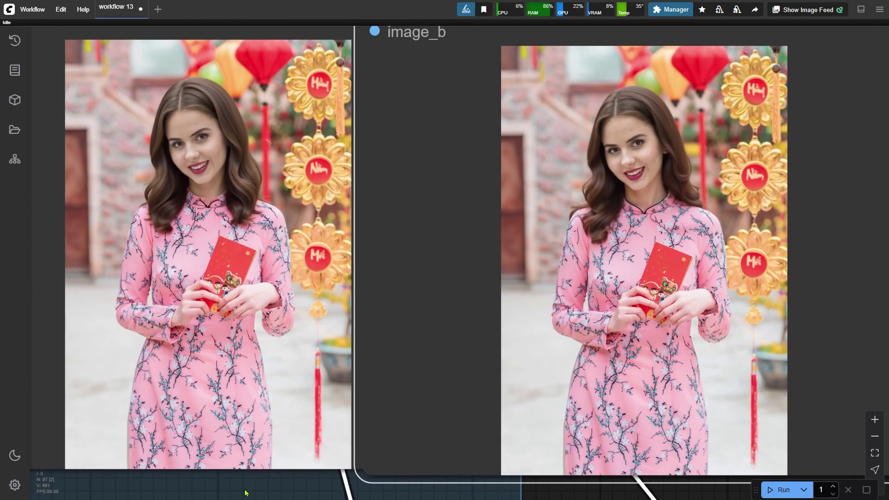
scroll(292, 277, "down", 13)
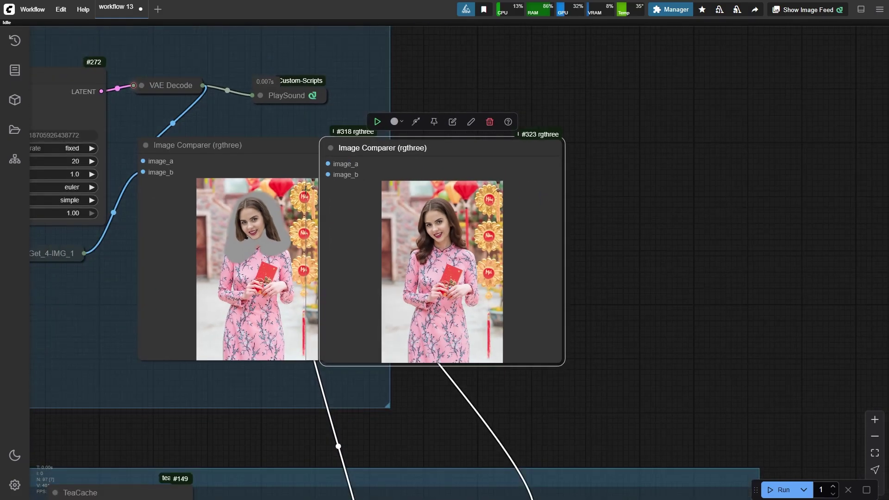
Widen the LoraLoaderModelOnly node in the 7_Swap 3 group until the full LoRA file name fits
left_click_drag(346, 257, 453, 129)
scroll(371, 215, "down", 1)
scroll(453, 129, "down", 3)
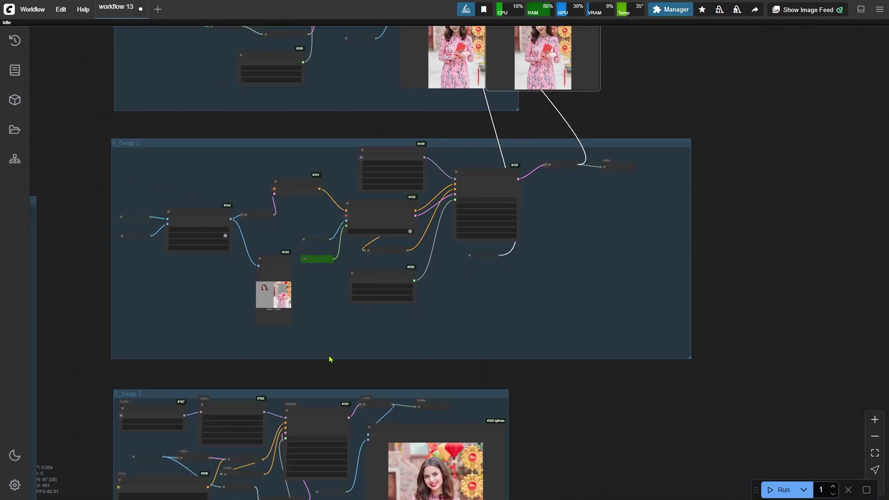
left_click_drag(329, 359, 452, 179)
scroll(407, 288, "up", 5)
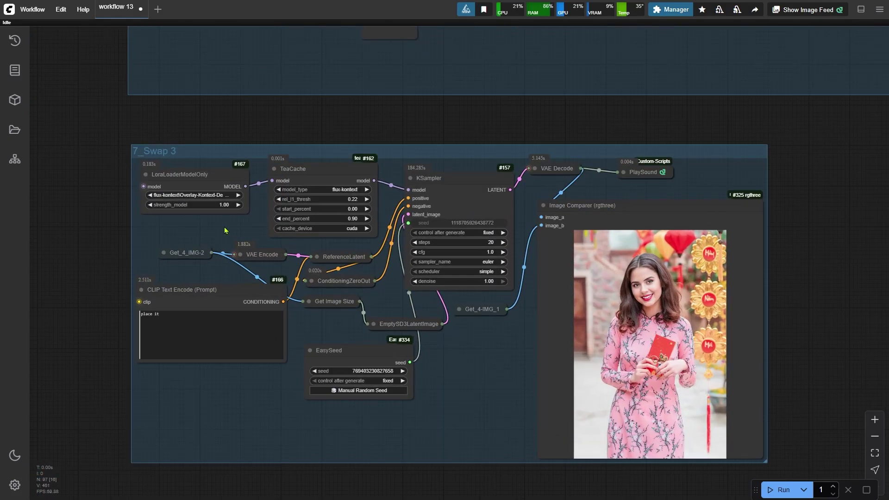
scroll(225, 229, "up", 9)
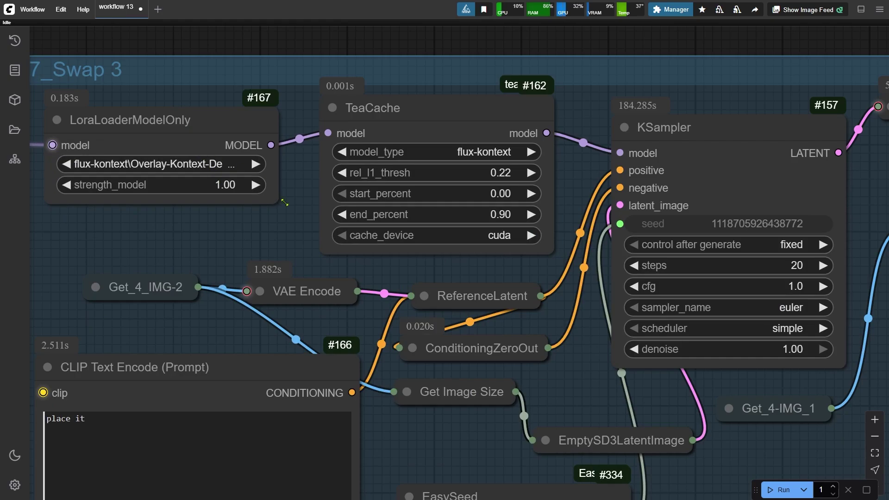
left_click_drag(296, 205, 364, 216)
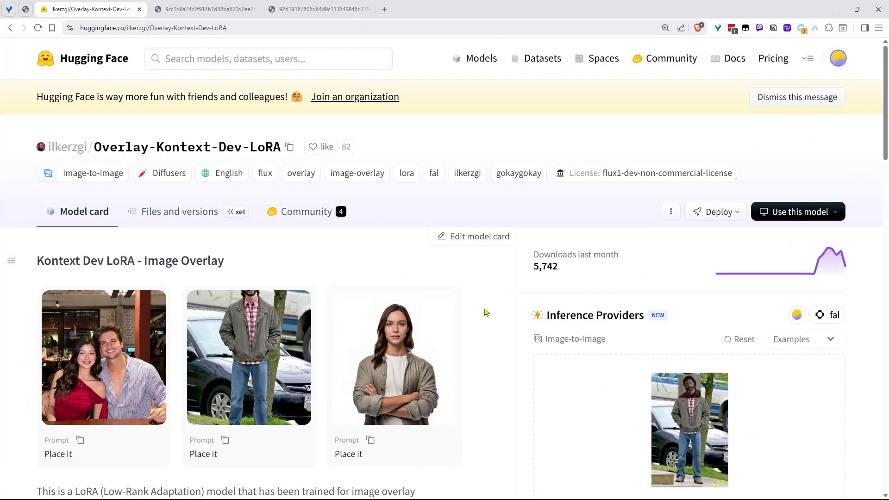
On the Overlay-Kontext-Dev-LoRA page on Hugging Face, like the model and review its card, highlighting the "Place it" guidance text
left_click(322, 149)
scroll(472, 187, "down", 4)
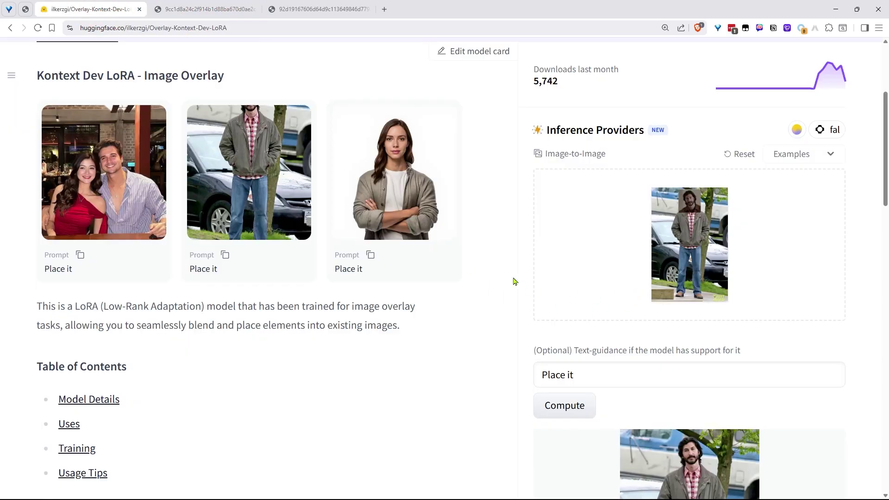
scroll(535, 276, "down", 4)
left_click_drag(593, 194, 533, 198)
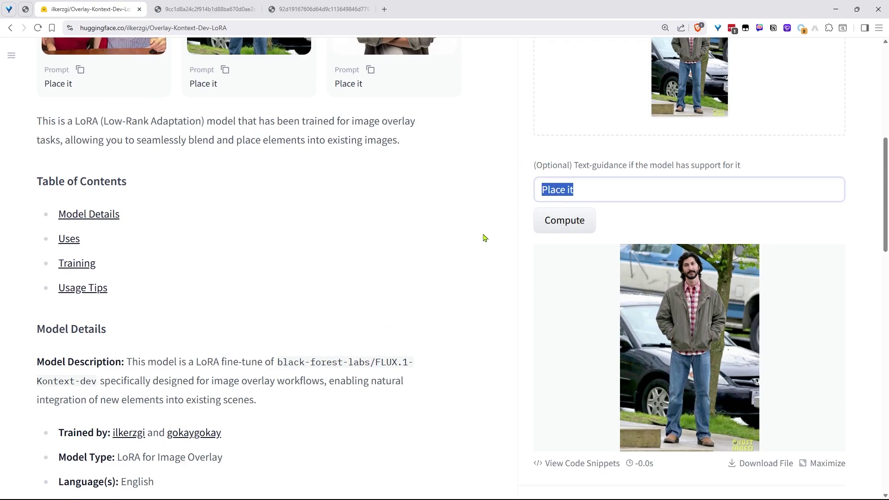
scroll(510, 226, "down", 2)
scroll(498, 235, "down", 2)
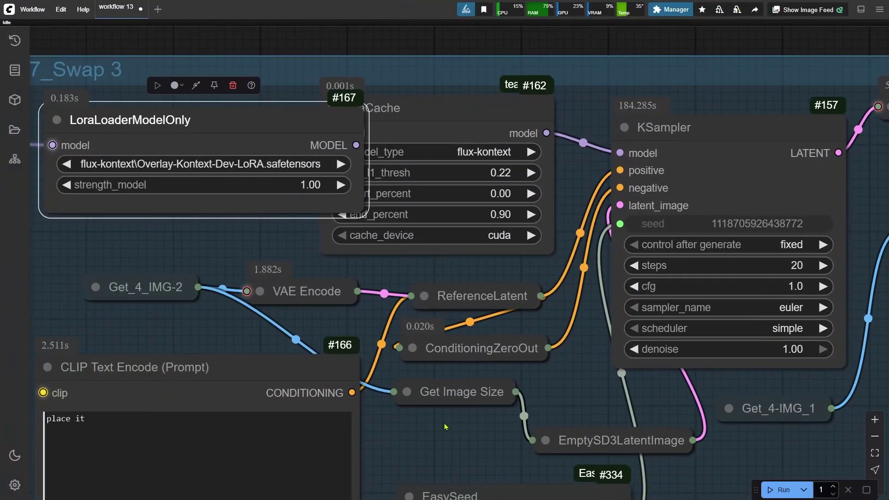
Back in ComfyUI, inspect the ReferenceLatent node in the 7_Swap 3 group and select the Get_4_IMG-2 node
scroll(490, 371, "down", 2)
scroll(398, 285, "down", 4)
left_click_drag(323, 341, 331, 304)
scroll(331, 304, "up", 4)
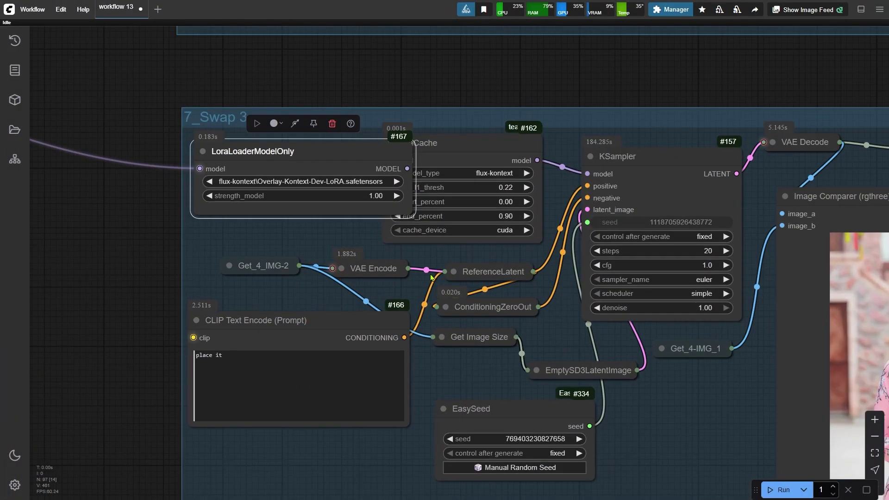
left_click(453, 272)
left_click(454, 272)
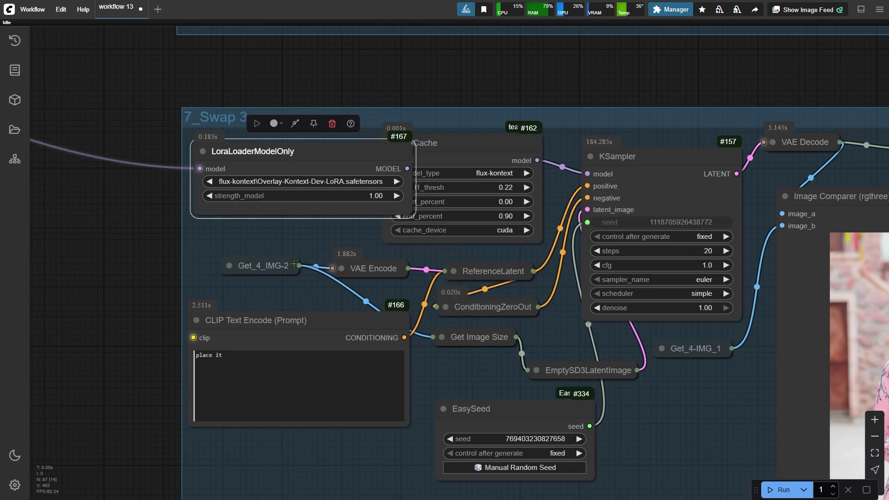
left_click(269, 268)
Select the head layer in the lower FastCanvas node of the 4_Fast Canvas group and toggle that canvas's lock
scroll(119, 278, "down", 5)
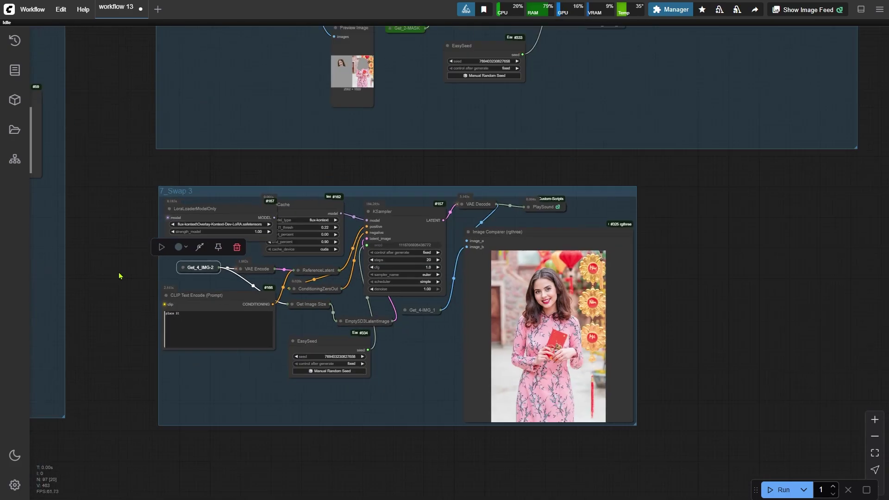
left_click_drag(119, 278, 532, 309)
scroll(350, 426, "up", 2)
left_click_drag(349, 427, 606, 393)
scroll(607, 392, "up", 5)
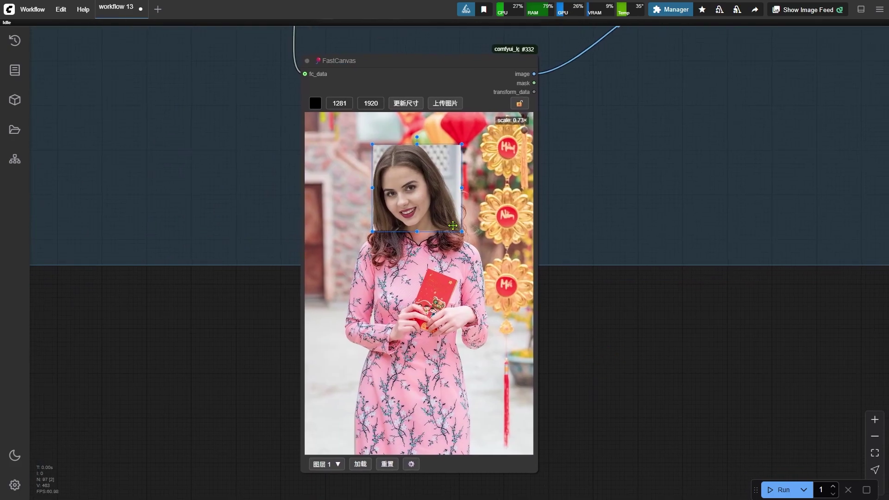
mouse_move(448, 200)
left_mouse_down()
mouse_move(392, 313)
mouse_move(439, 194)
mouse_move(447, 199)
left_mouse_up()
scroll(439, 196, "down", 1)
left_click(520, 104)
Return to the 7_Swap 3 group and highlight the whole "place it" prompt in its CLIP Text Encode node
scroll(568, 284, "down", 8)
left_click_drag(716, 336, 184, 381)
scroll(331, 380, "up", 8)
left_click_drag(333, 331, 326, 413)
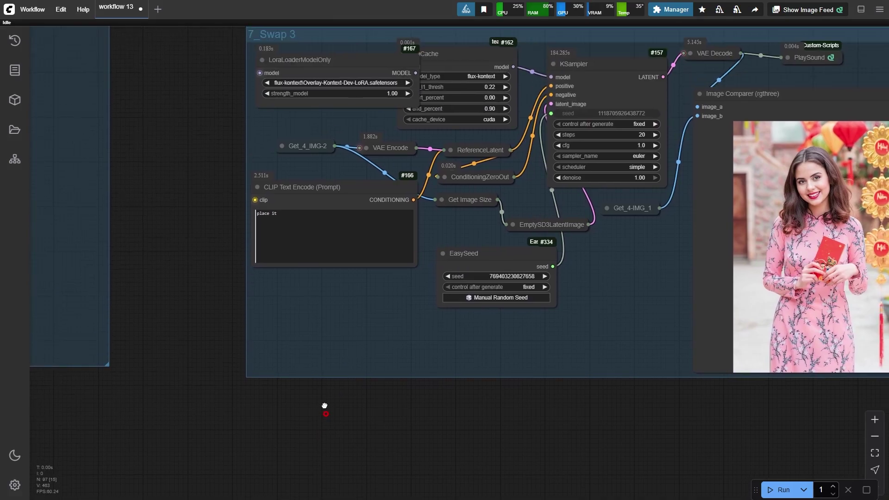
scroll(256, 247, "up", 8)
left_click(297, 186)
key("ctrl+a")
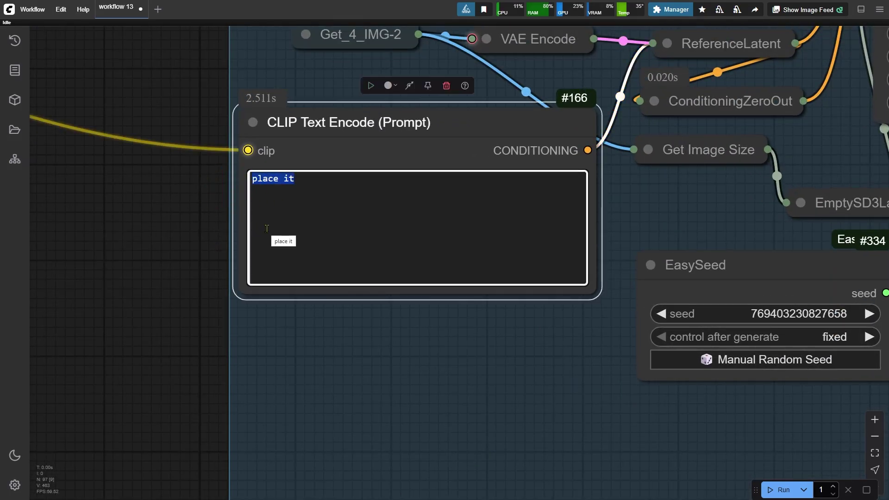
Move the Swap 3 Image Comparer up beside the Swap 1 and Swap 2 comparers
scroll(156, 254, "down", 11)
left_click_drag(418, 452, 169, 485)
scroll(170, 485, "down", 10)
left_click_drag(207, 358, 346, 117)
scroll(298, 200, "up", 12)
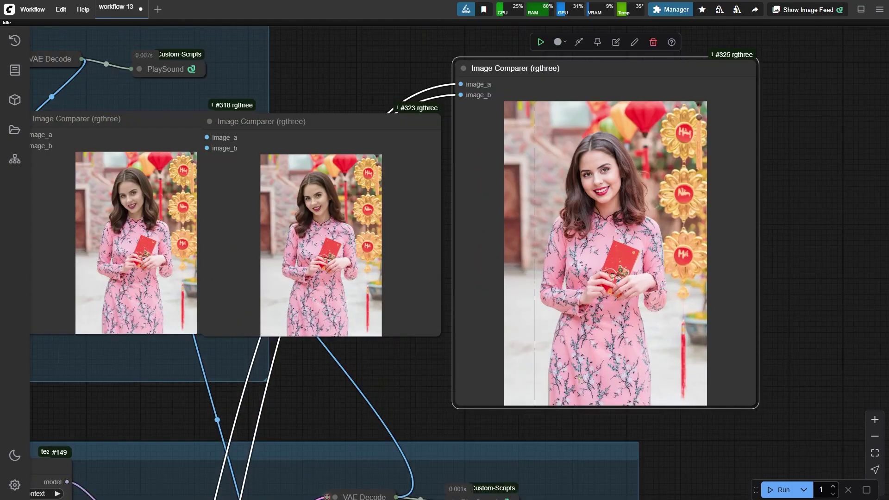
Narrow the Swap 3 and Swap 2 Image Comparers to fit their images and move the Swap 2 one next to Swap 3
left_click_drag(756, 407, 618, 336)
left_click_drag(439, 335, 361, 397)
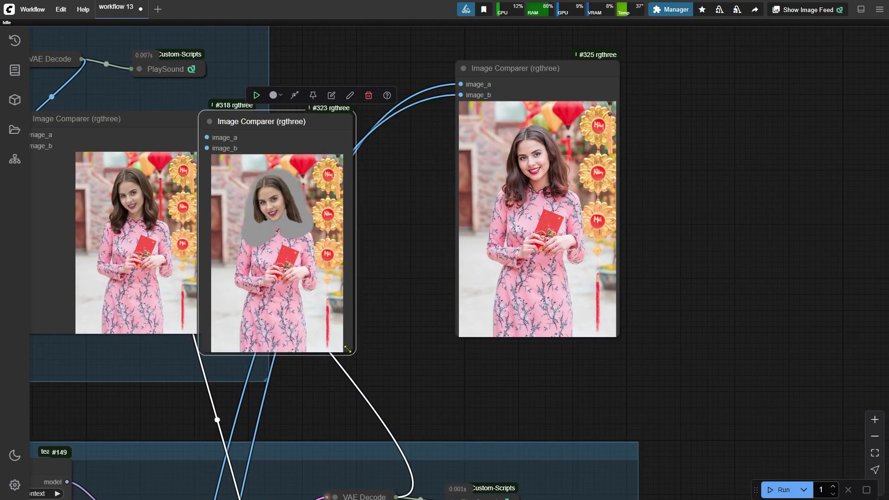
left_click_drag(334, 121, 411, 70)
Resize the Swap 1 Image Comparer, line it up next to the Swap 2 comparer, and compare all three results up close
left_click(220, 138)
left_click_drag(299, 391, 455, 419)
left_click_drag(408, 360, 327, 411)
left_click_drag(259, 147, 352, 101)
left_click_drag(265, 365, 241, 385)
scroll(410, 486, "up", 6)
scroll(414, 482, "down", 1)
left_click_drag(419, 474, 439, 483)
scroll(439, 484, "down", 1)
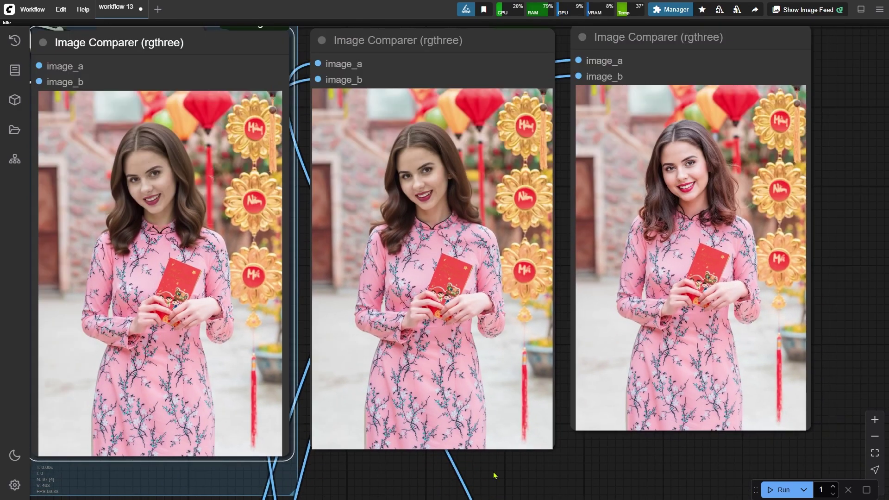